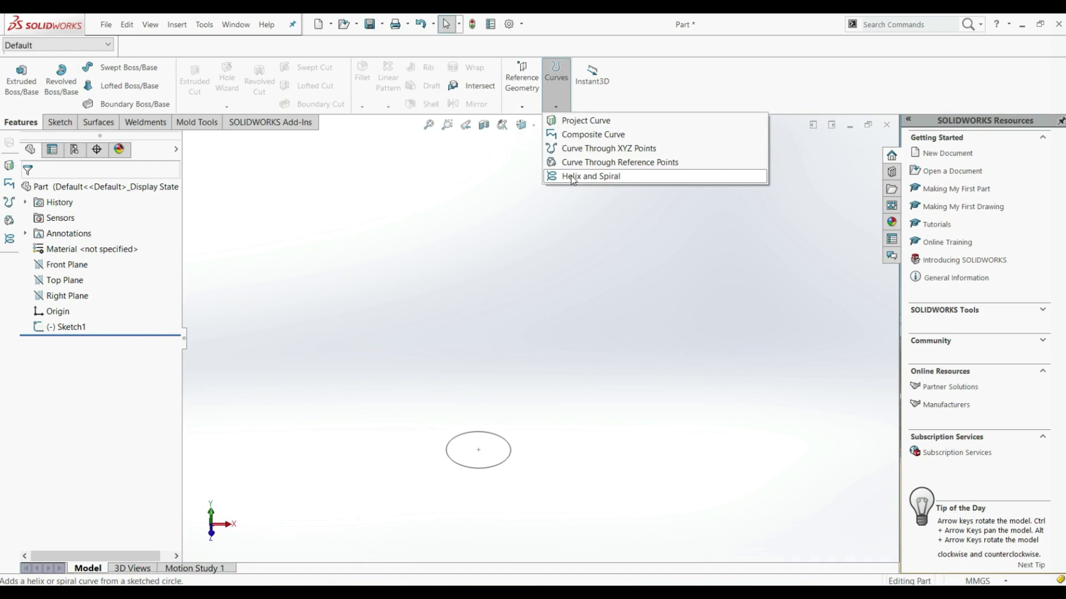
Step: Start a Helix/Spiral on the sketched circle
{"action": "left_click", "coordinate": [573, 177]}
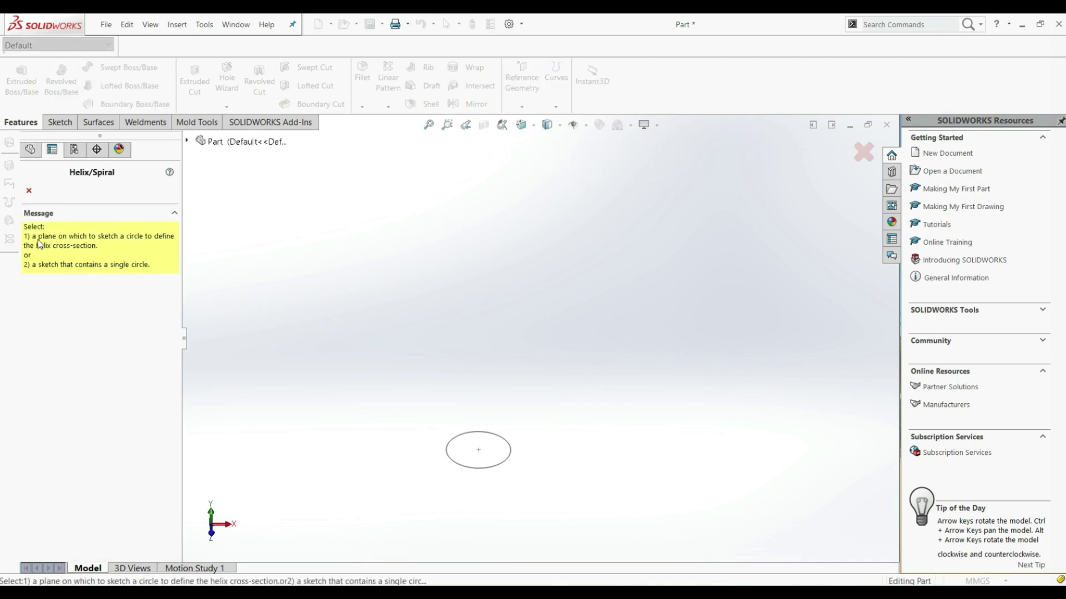
{"action": "left_click", "coordinate": [458, 461]}
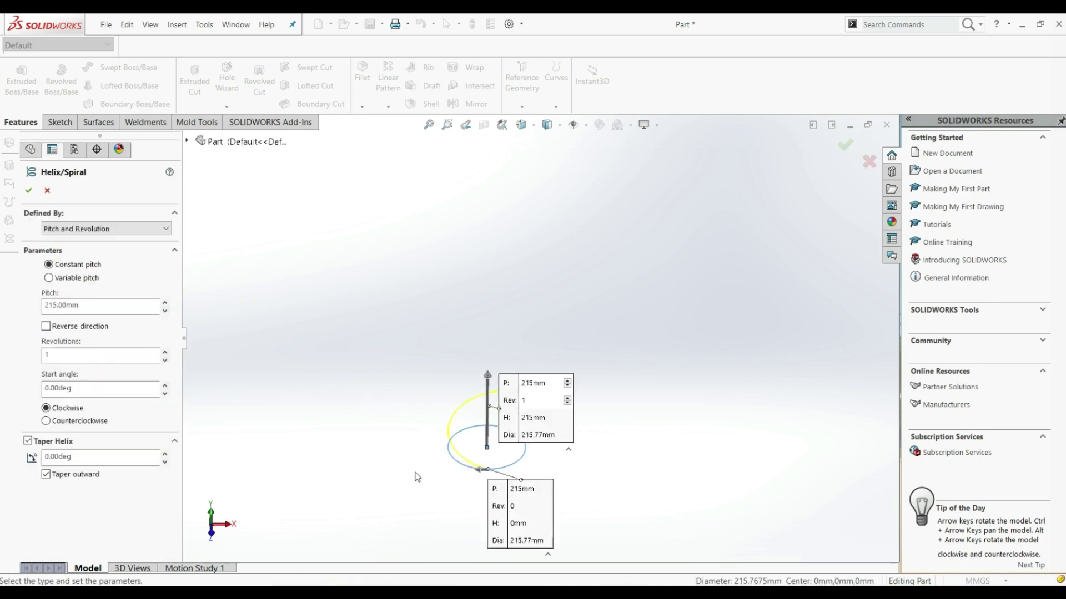
{"action": "middle_click_drag", "start_coordinate": [416, 477], "coordinate": [472, 476]}
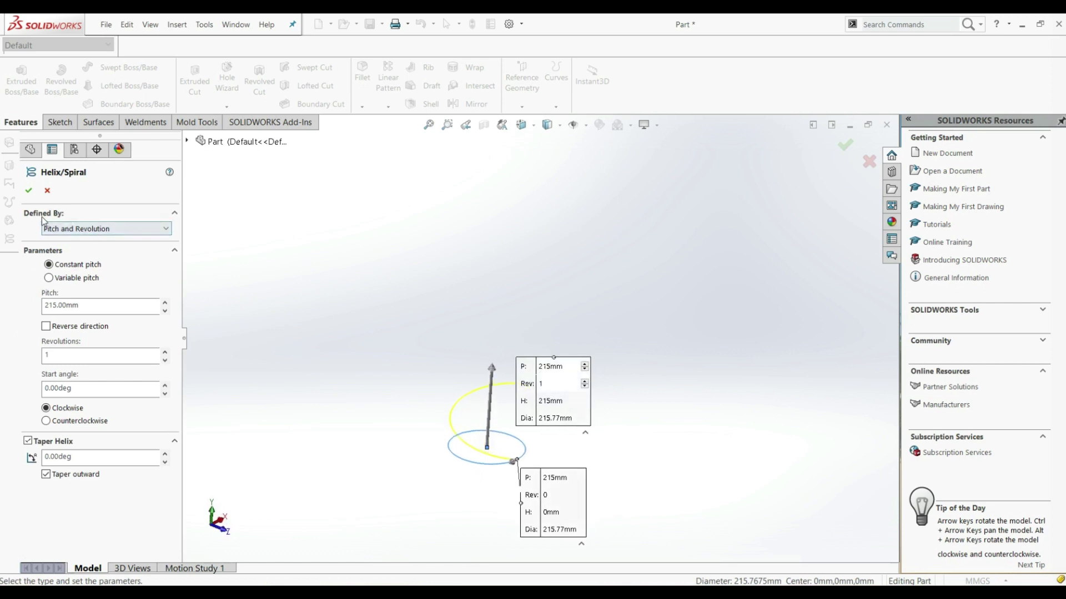
Step: Try the Height and Revolution, Height and Pitch and Spiral options, then return to Pitch and Revolution
{"action": "left_click", "coordinate": [105, 232]}
{"action": "left_click", "coordinate": [82, 251]}
{"action": "left_click", "coordinate": [91, 233]}
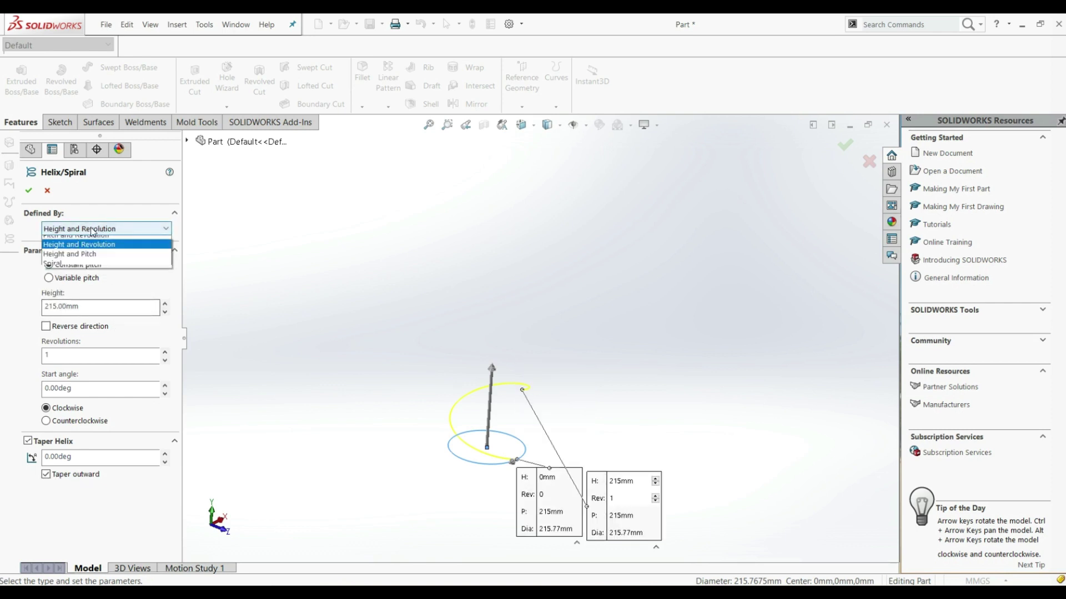
{"action": "left_click", "coordinate": [87, 261]}
{"action": "left_click", "coordinate": [106, 229]}
{"action": "left_click", "coordinate": [90, 266]}
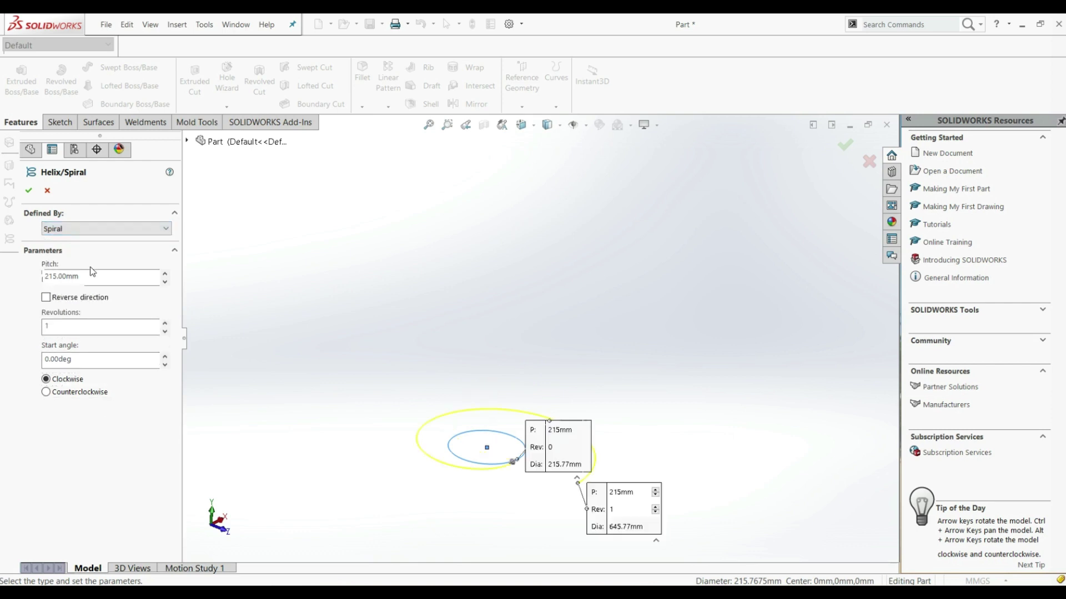
{"action": "middle_click_drag", "start_coordinate": [307, 368], "coordinate": [240, 404]}
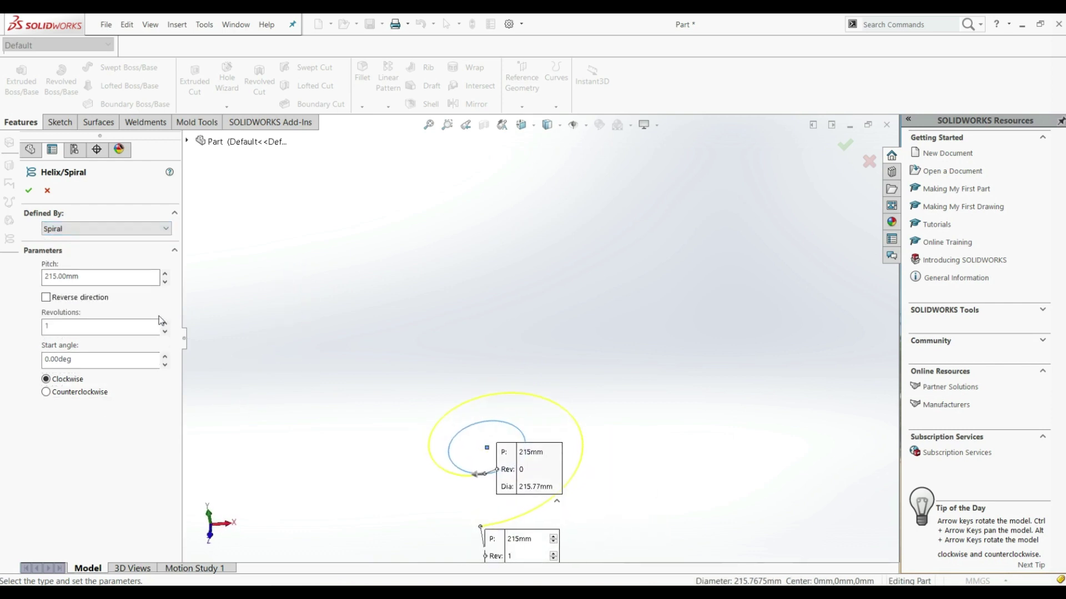
{"action": "left_click", "coordinate": [68, 228]}
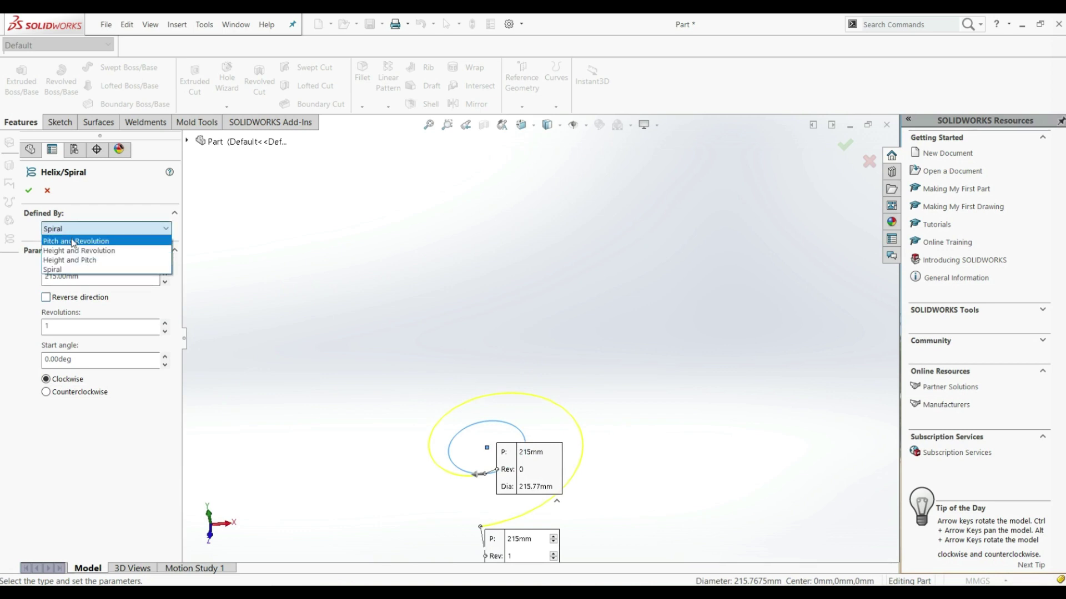
{"action": "left_click", "coordinate": [74, 242]}
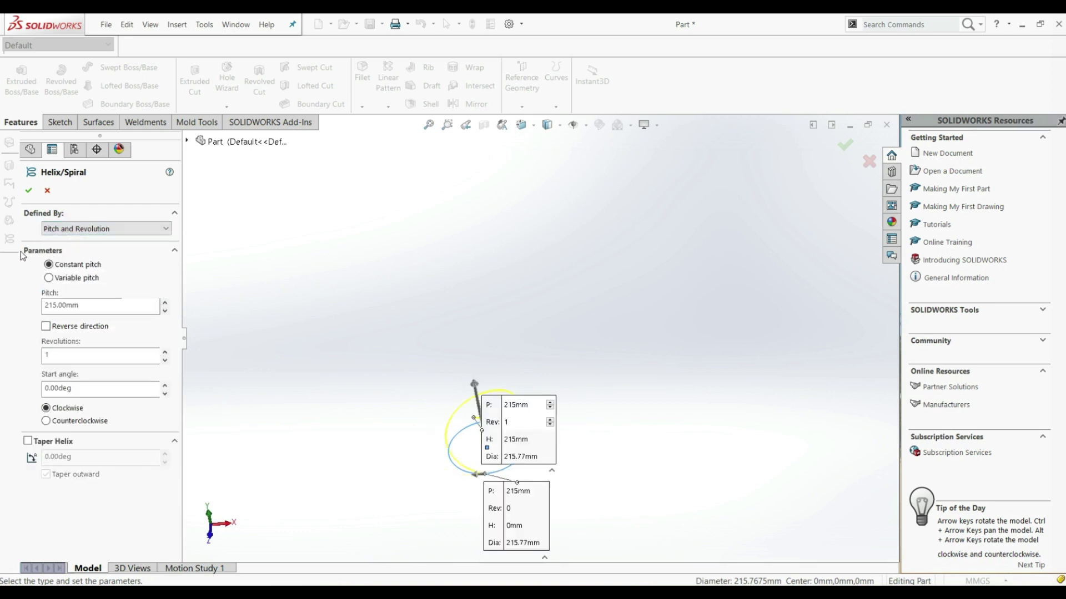
Step: Keep a constant 625 mm pitch with the helix rising upward, after testing variable pitch and reverse direction
{"action": "left_click", "coordinate": [55, 278]}
{"action": "left_click", "coordinate": [76, 268]}
{"action": "left_click", "coordinate": [164, 304]}
{"action": "left_click_drag", "start_coordinate": [165, 305], "coordinate": [164, 301]}
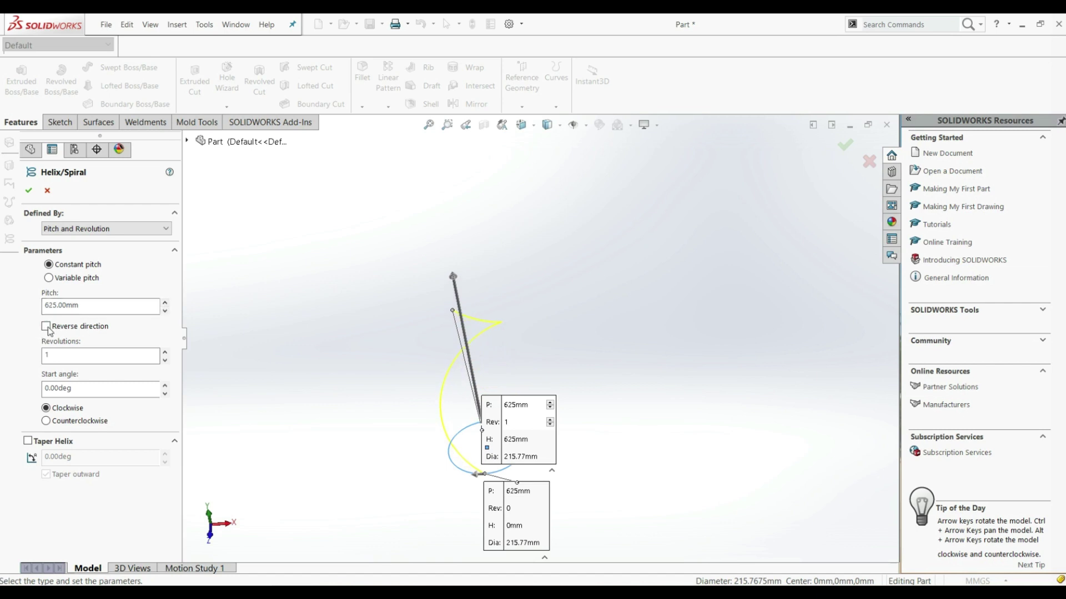
{"action": "left_click", "coordinate": [46, 326]}
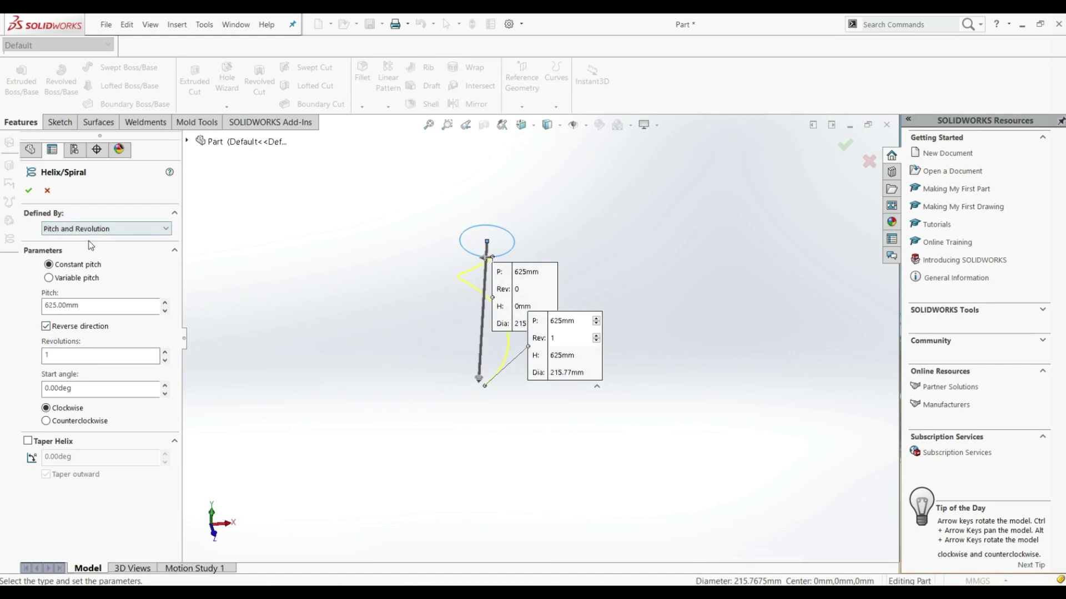
{"action": "left_click", "coordinate": [48, 327]}
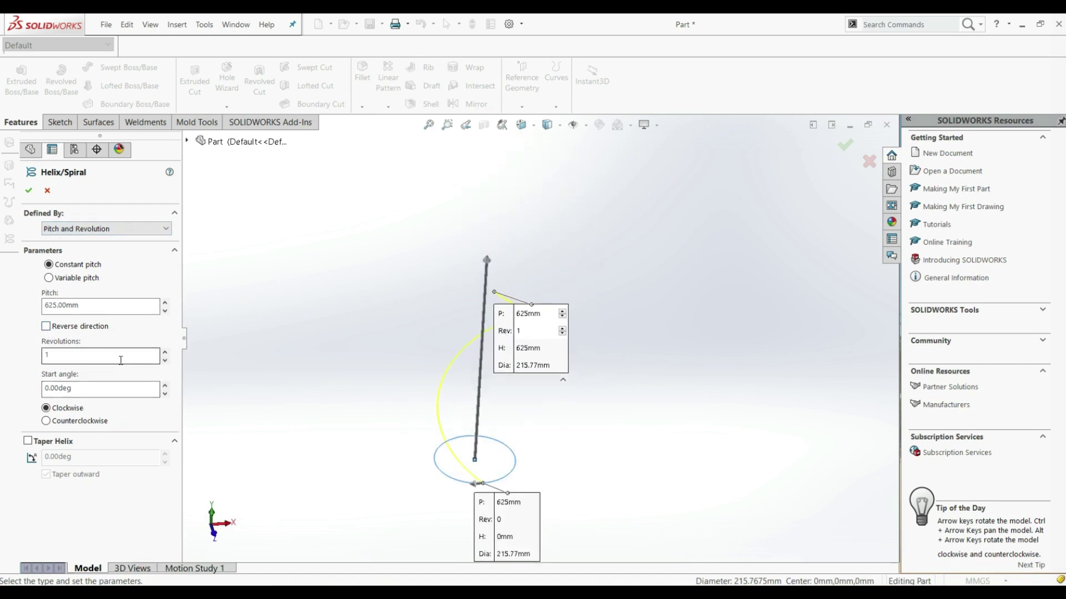
Step: Raise the helix revolutions to 3
{"action": "left_click", "coordinate": [165, 353]}
{"action": "left_click", "coordinate": [165, 353]}
{"action": "left_click", "coordinate": [165, 353]}
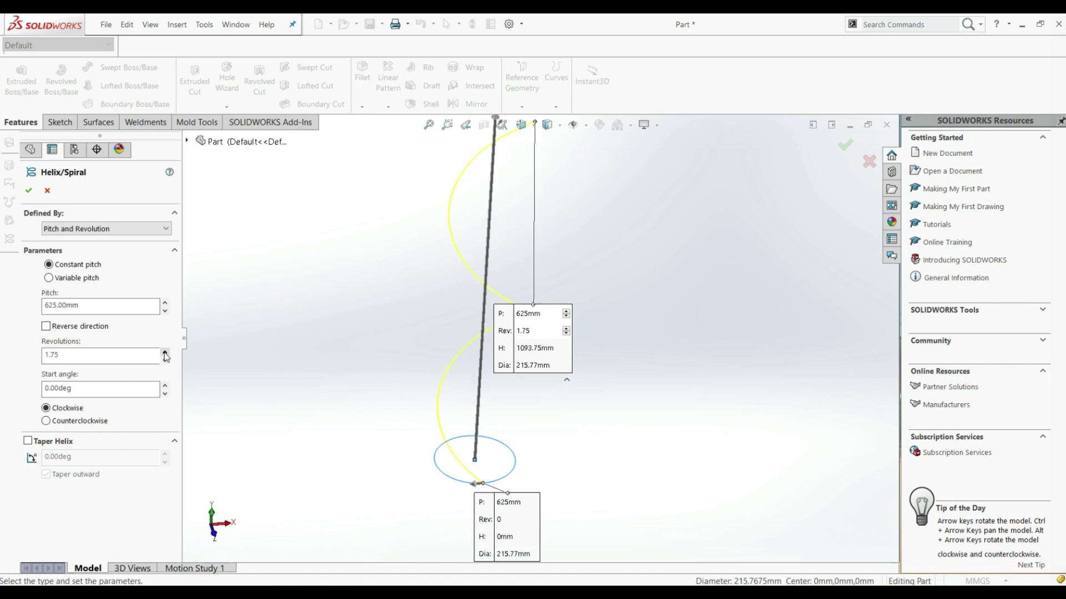
{"action": "left_click", "coordinate": [165, 353]}
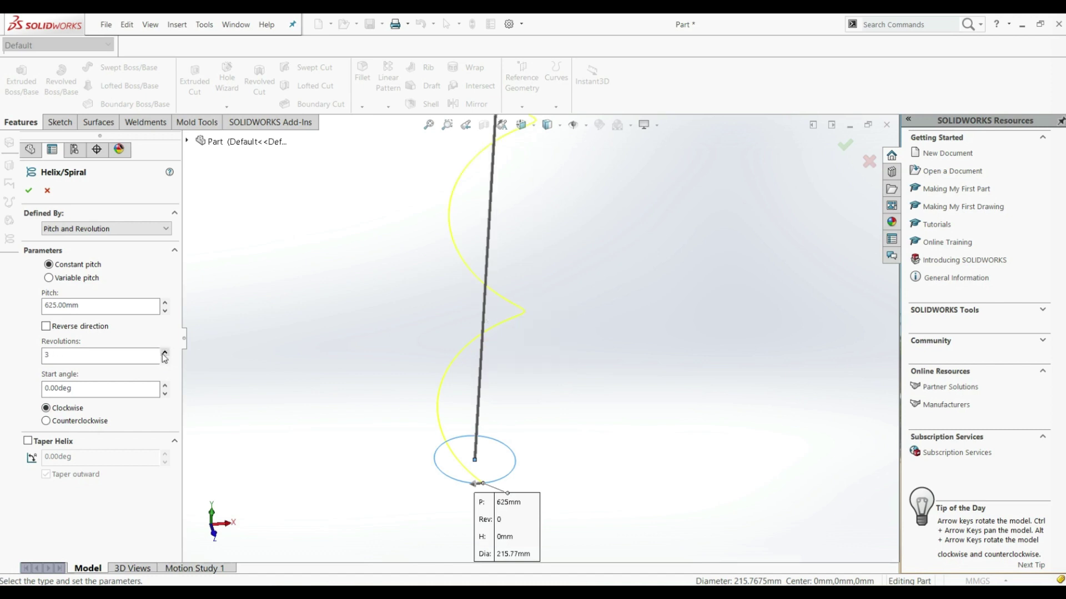
{"action": "scroll", "coordinate": [516, 250], "scroll_direction": "up", "scroll_amount": 5}
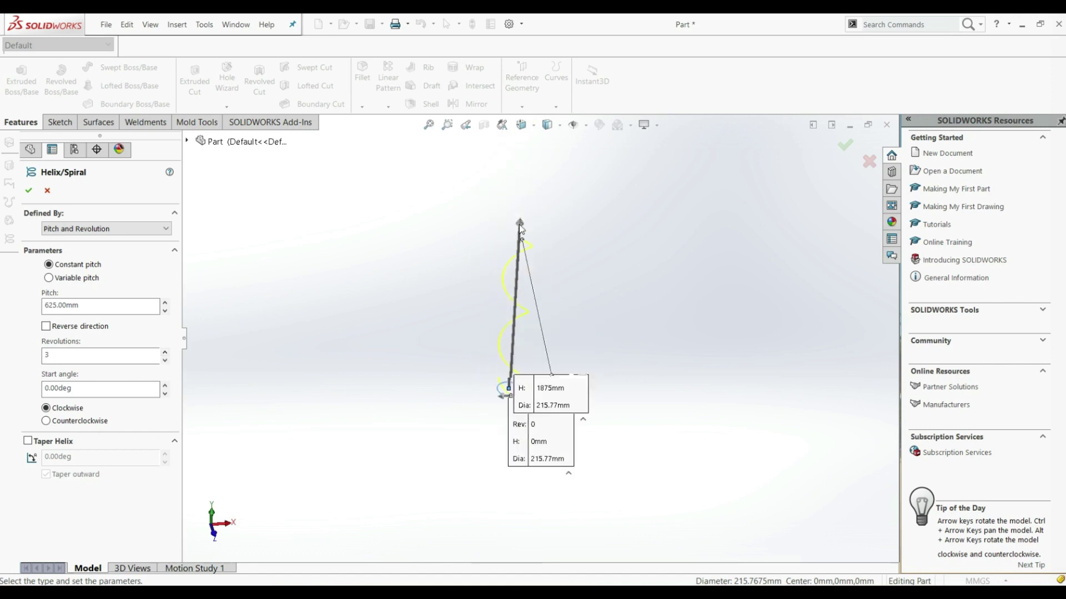
{"action": "scroll", "coordinate": [520, 228], "scroll_direction": "down", "scroll_amount": 1}
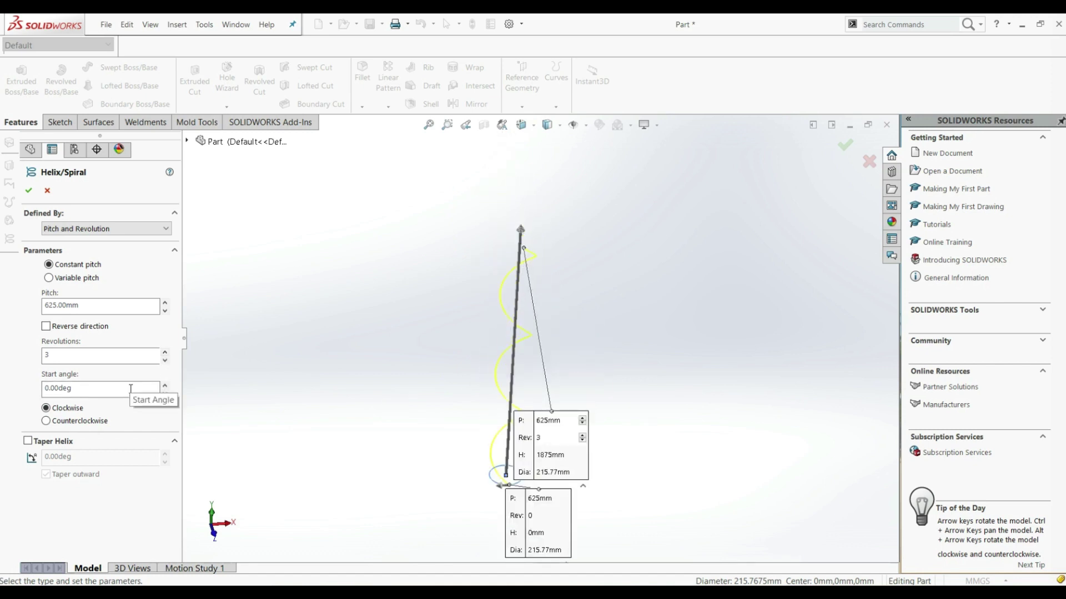
Step: Set the pitch to 400 mm, then to 200 mm
{"action": "double_click", "coordinate": [105, 306]}
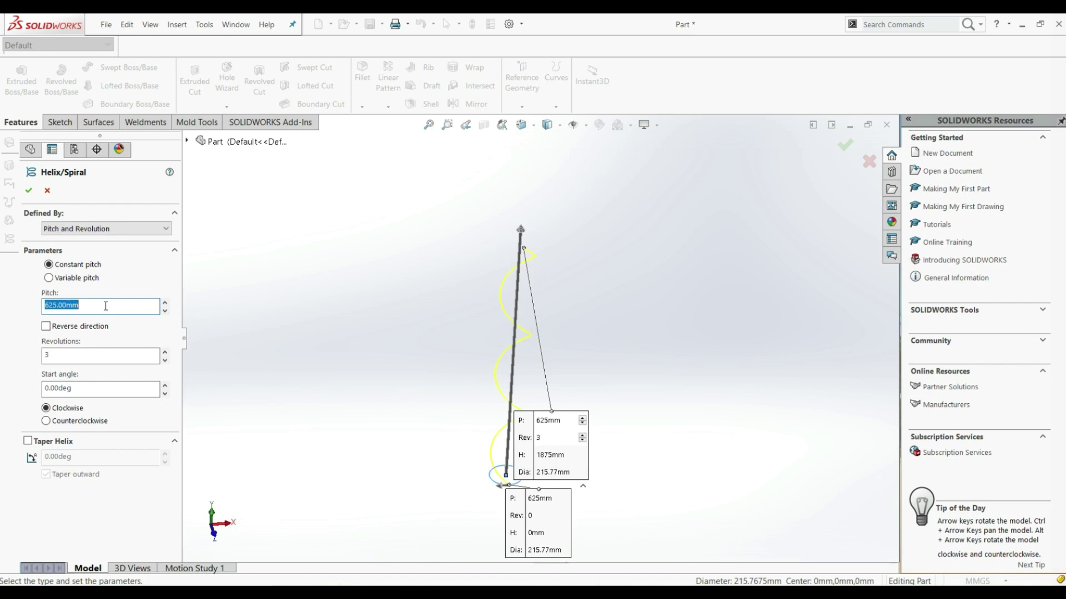
{"action": "type", "text": "400"}
{"action": "key", "text": "Return"}
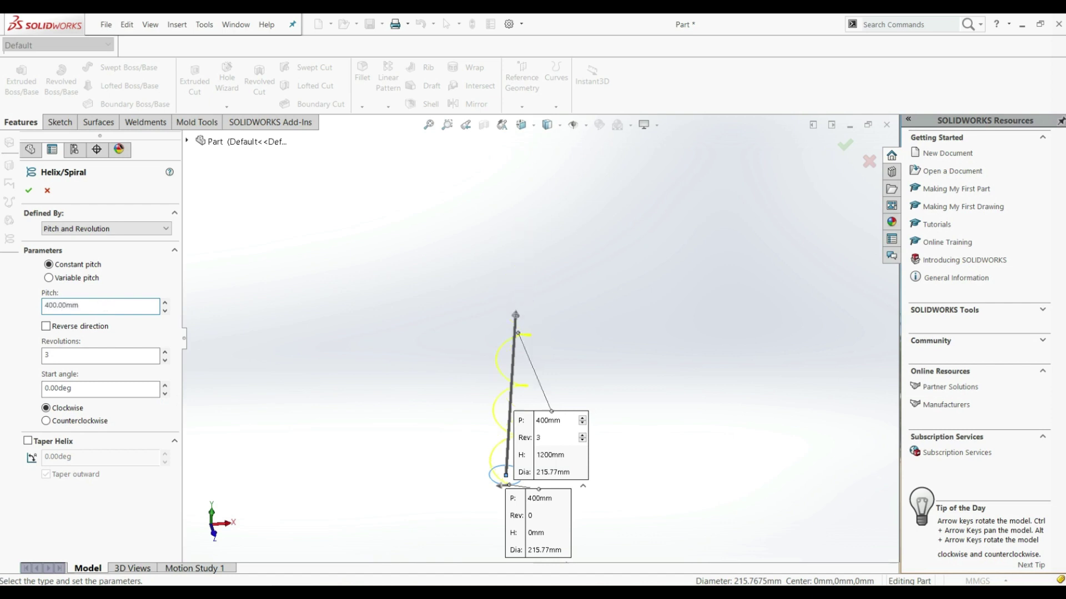
{"action": "double_click", "coordinate": [112, 305]}
{"action": "type", "text": "200"}
{"action": "key", "text": "Return"}
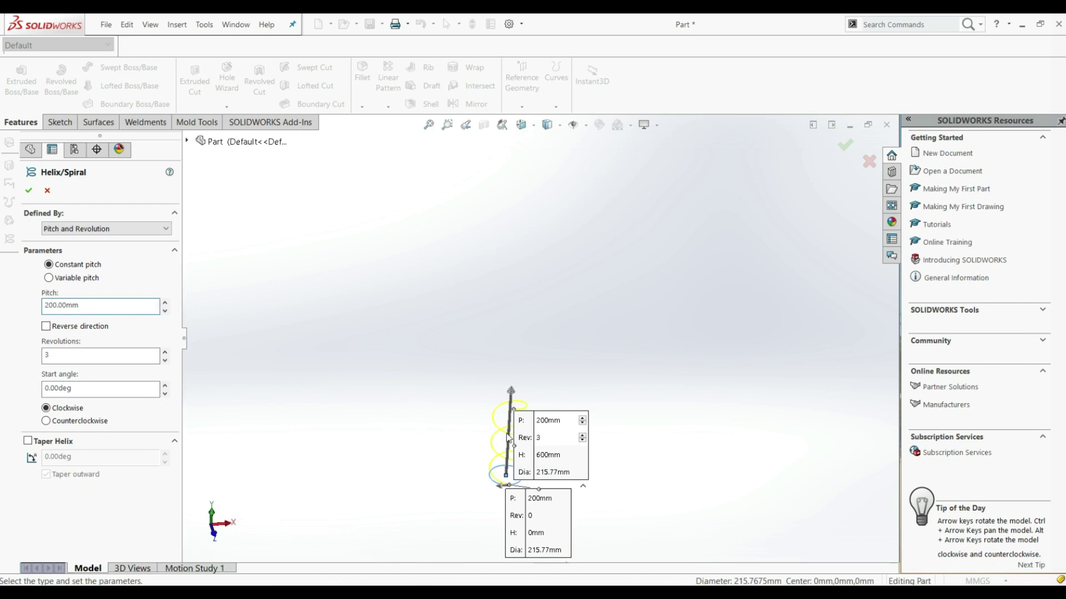
{"action": "scroll", "coordinate": [532, 471], "scroll_direction": "down", "scroll_amount": 4}
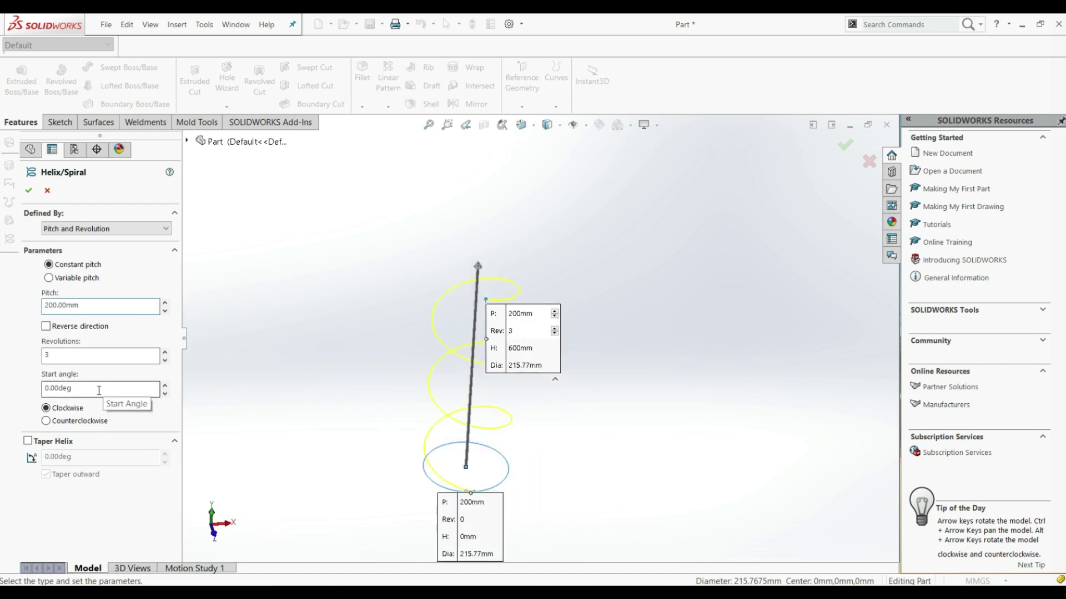
Step: Set the helix start angle to 45°
{"action": "left_click", "coordinate": [165, 386]}
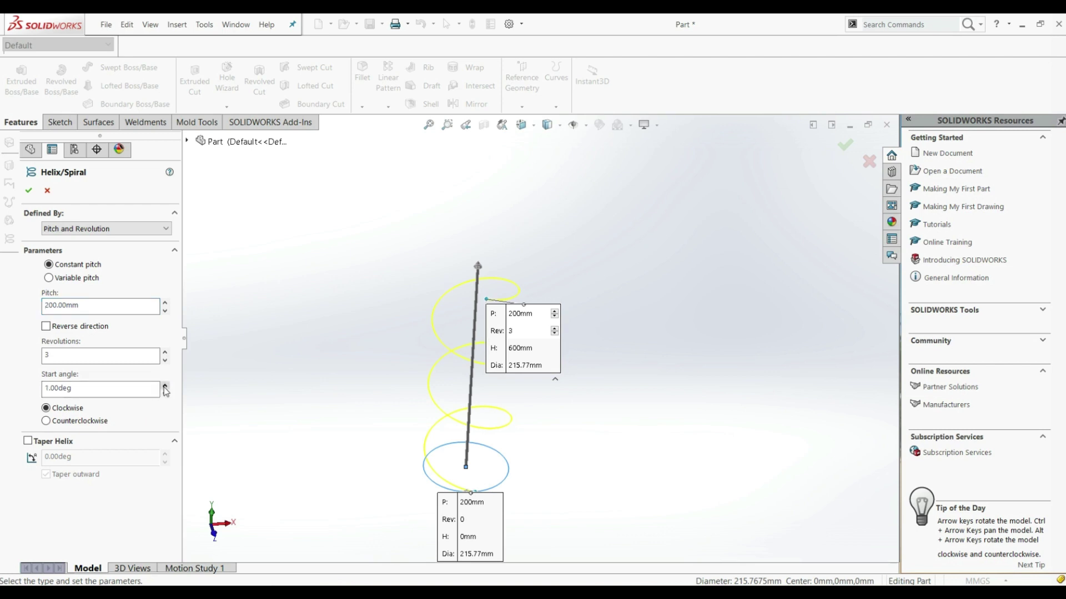
{"action": "left_click", "coordinate": [165, 386]}
{"action": "left_click", "coordinate": [165, 386]}
{"action": "left_click_drag", "start_coordinate": [75, 388], "coordinate": [44, 387]}
{"action": "type", "text": "45"}
{"action": "key", "text": "Return"}
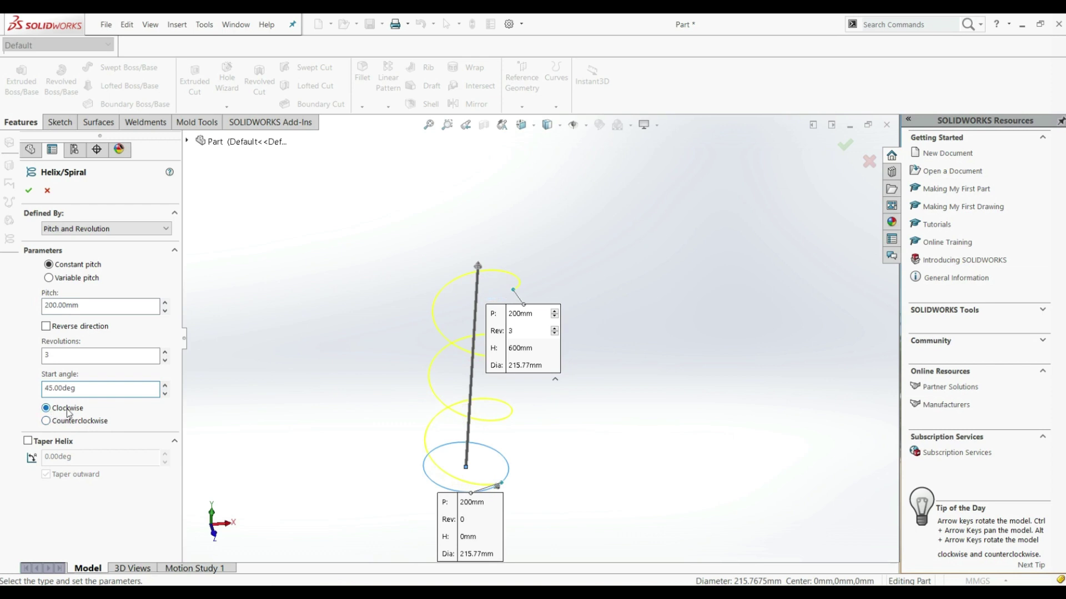
Step: Make the helix counterclockwise, try a 21° inward taper, then turn tapering off
{"action": "left_click", "coordinate": [46, 422]}
{"action": "left_click", "coordinate": [28, 442]}
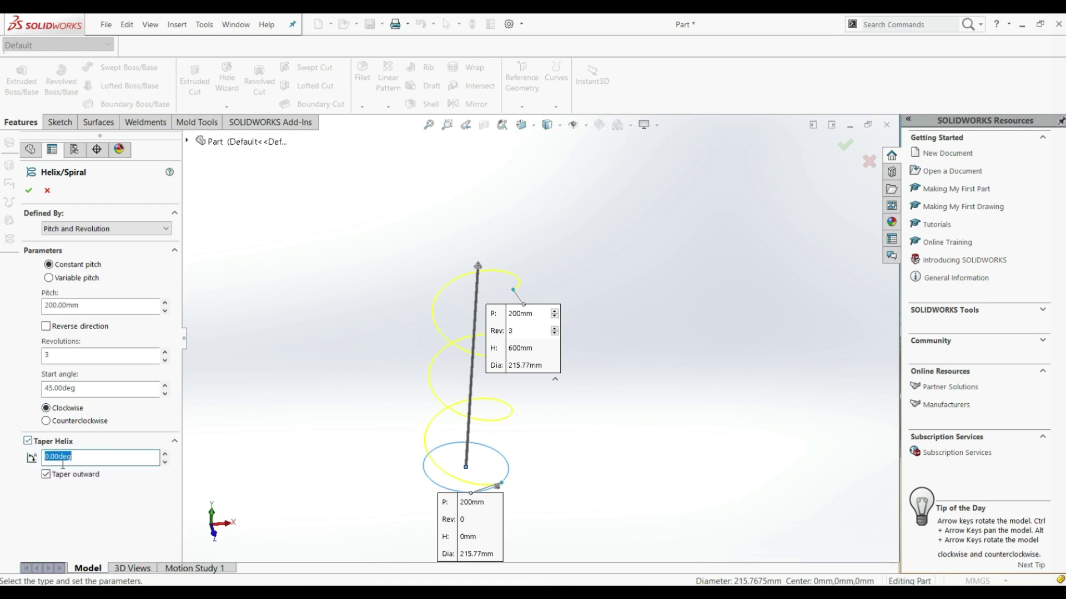
{"action": "left_click", "coordinate": [165, 453]}
{"action": "left_click", "coordinate": [165, 454]}
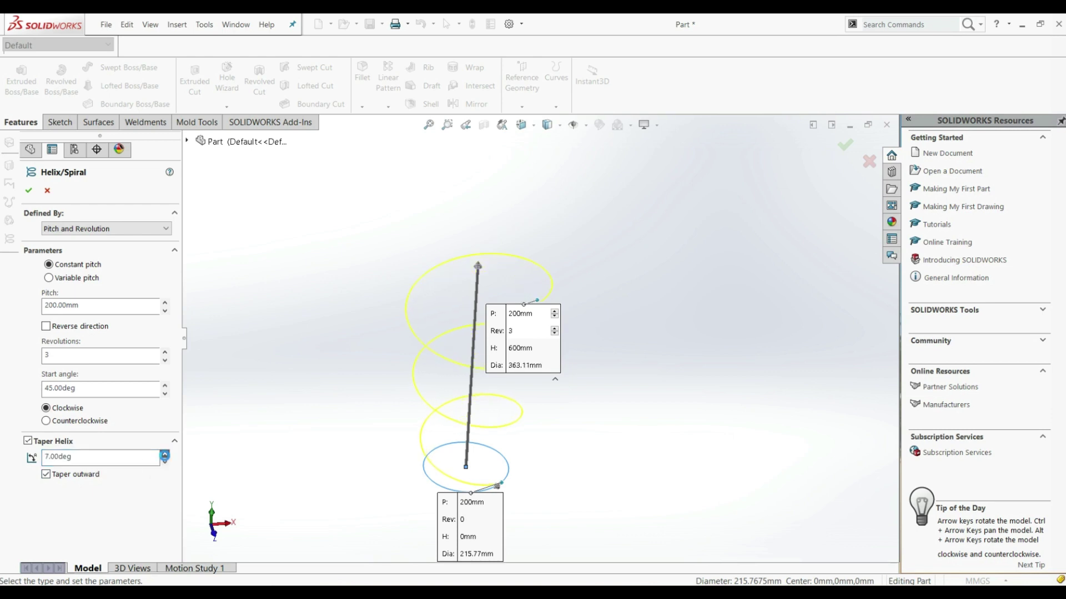
{"action": "left_click", "coordinate": [165, 455]}
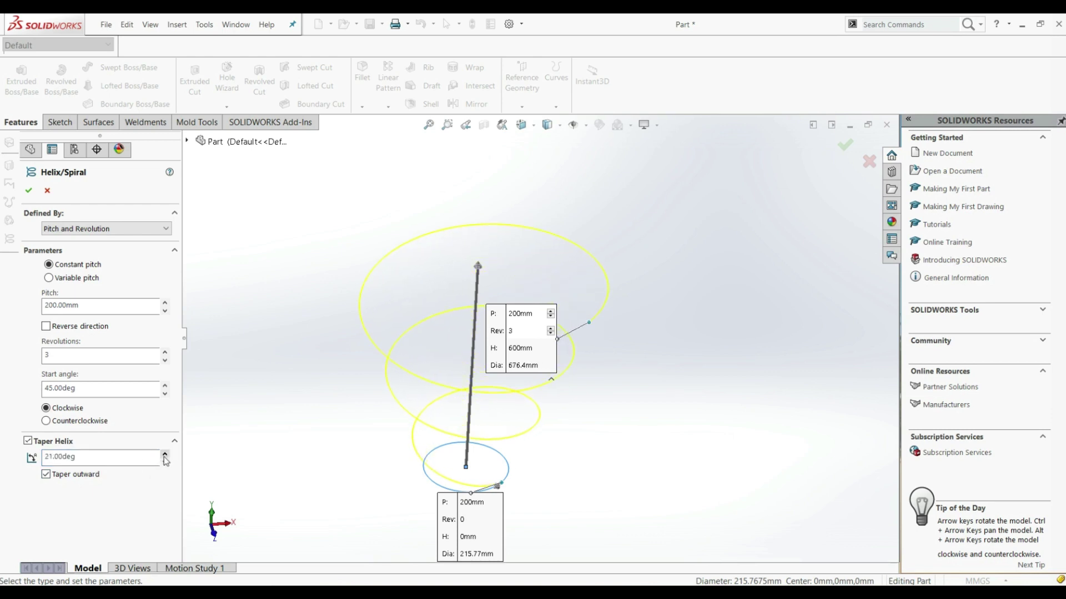
{"action": "left_click", "coordinate": [46, 475]}
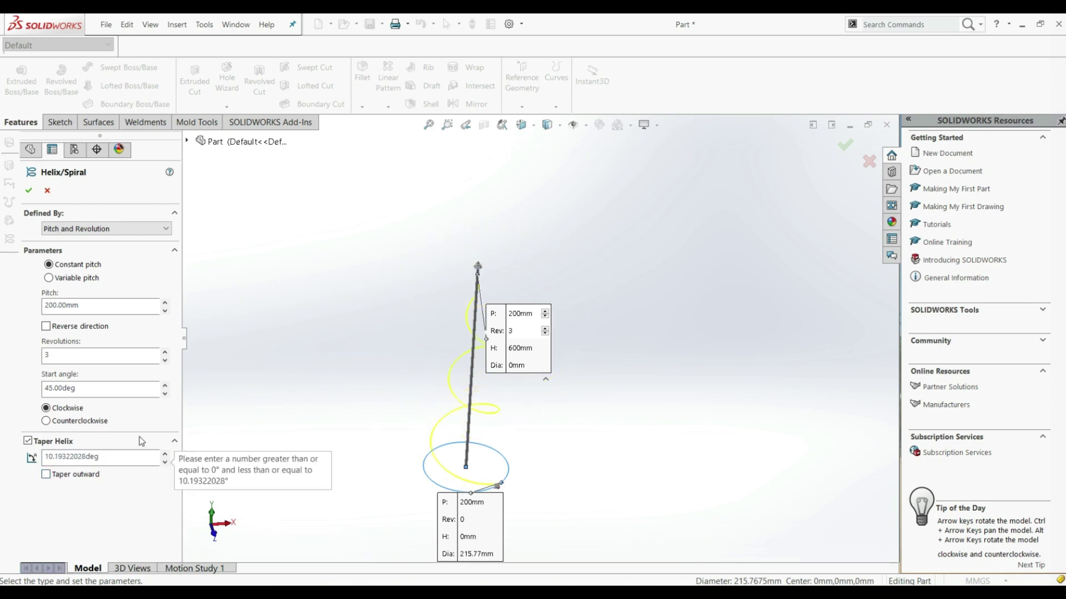
{"action": "left_click", "coordinate": [27, 442]}
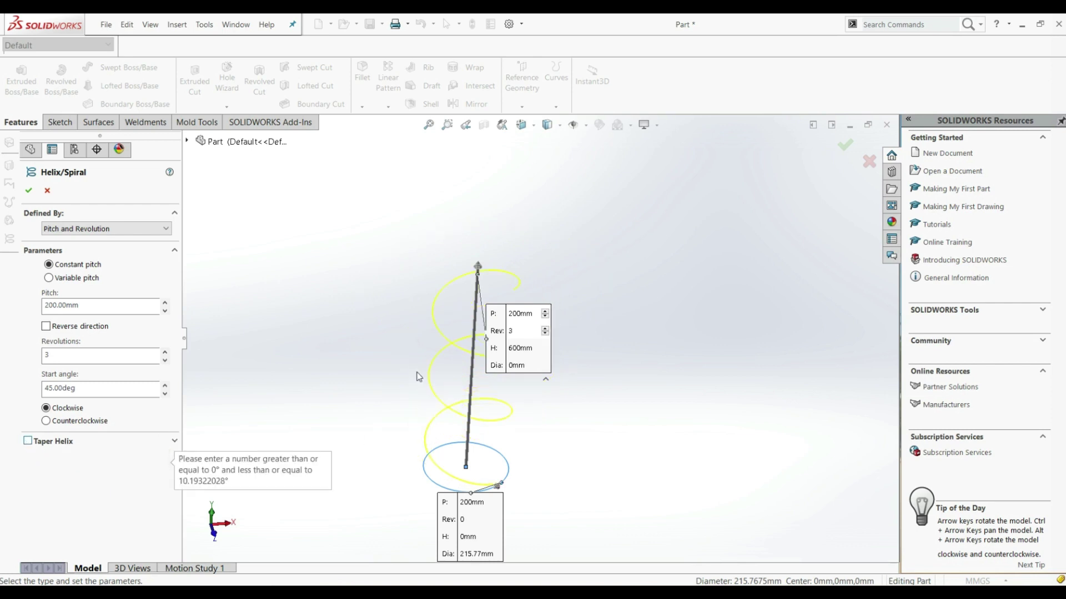
{"action": "scroll", "coordinate": [478, 348], "scroll_direction": "down", "scroll_amount": 3}
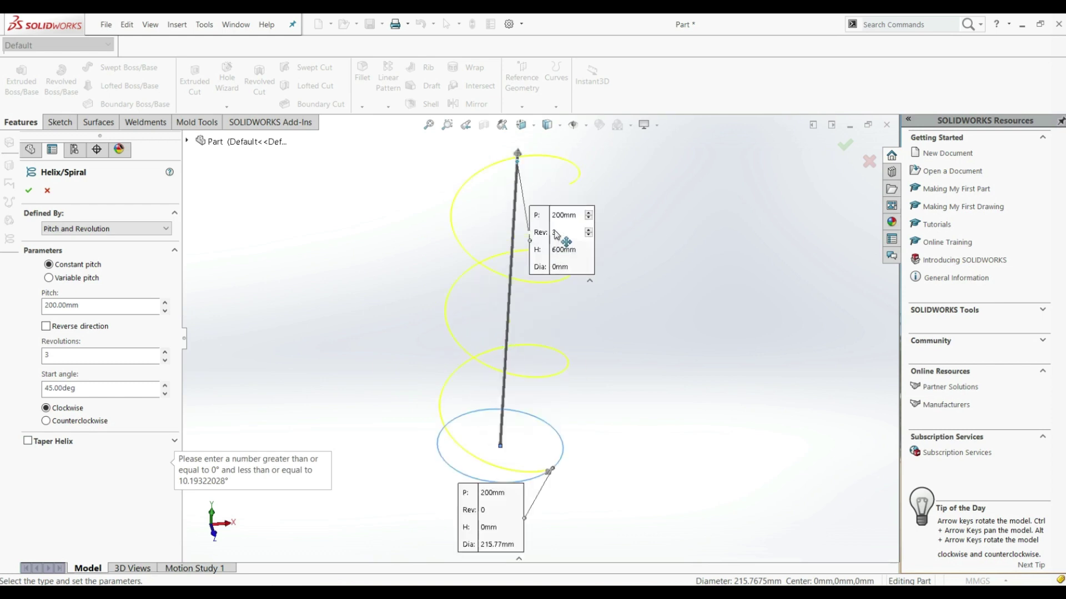
Step: Accept the helix as Helix/Spiral1 and select it in the FeatureManager tree
{"action": "left_click", "coordinate": [28, 192]}
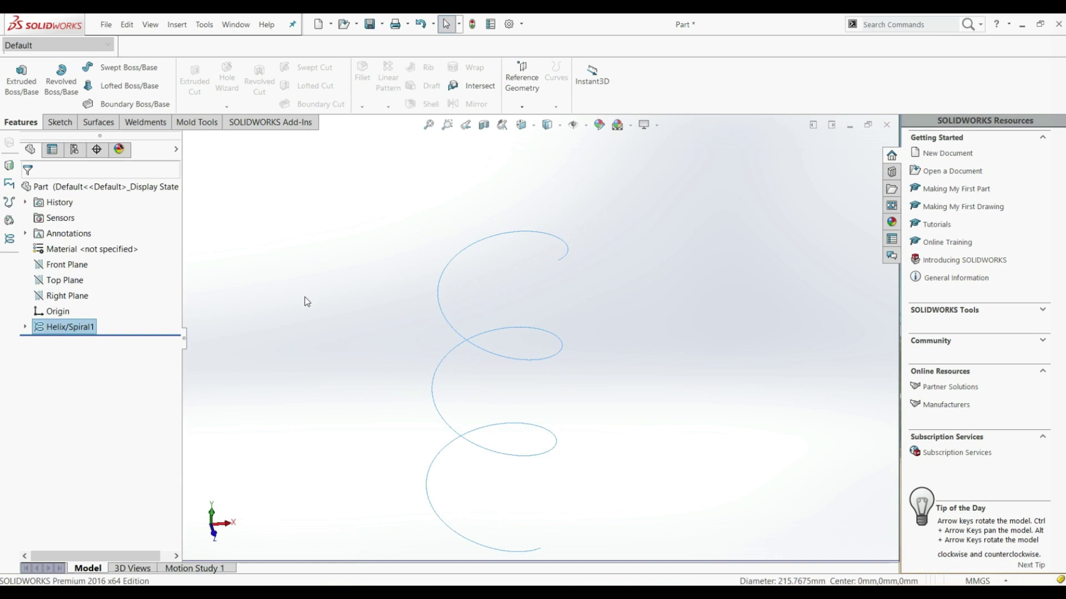
{"action": "mouse_move", "coordinate": [351, 351]}
{"action": "middle_mouse_down"}
{"action": "mouse_move", "coordinate": [321, 274]}
{"action": "mouse_move", "coordinate": [368, 347]}
{"action": "mouse_move", "coordinate": [355, 352]}
{"action": "middle_mouse_up"}
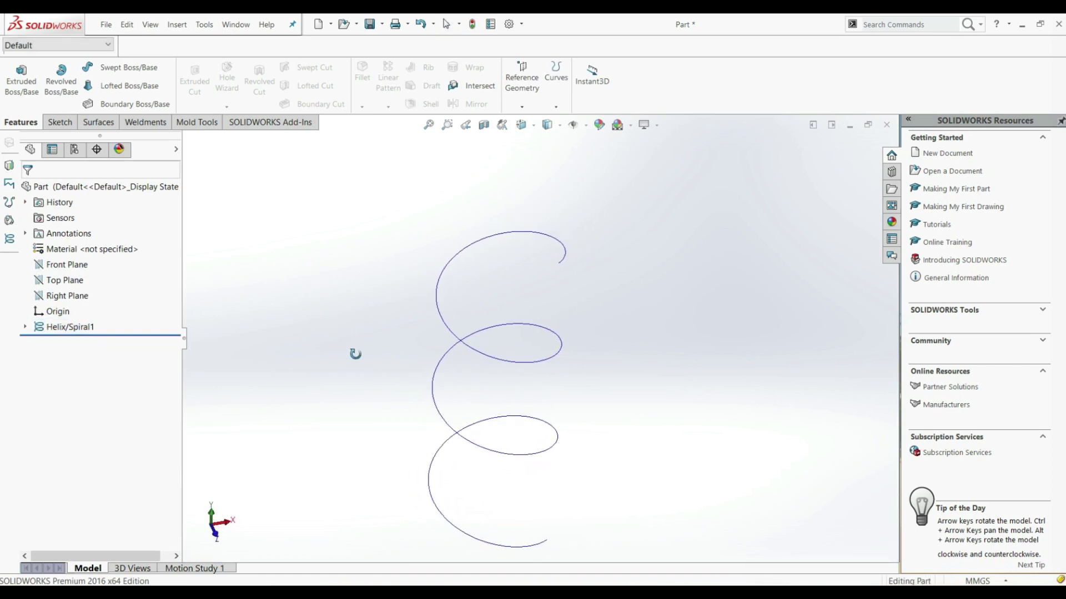
{"action": "left_click", "coordinate": [491, 358]}
{"action": "middle_click_drag", "start_coordinate": [466, 364], "coordinate": [465, 476]}
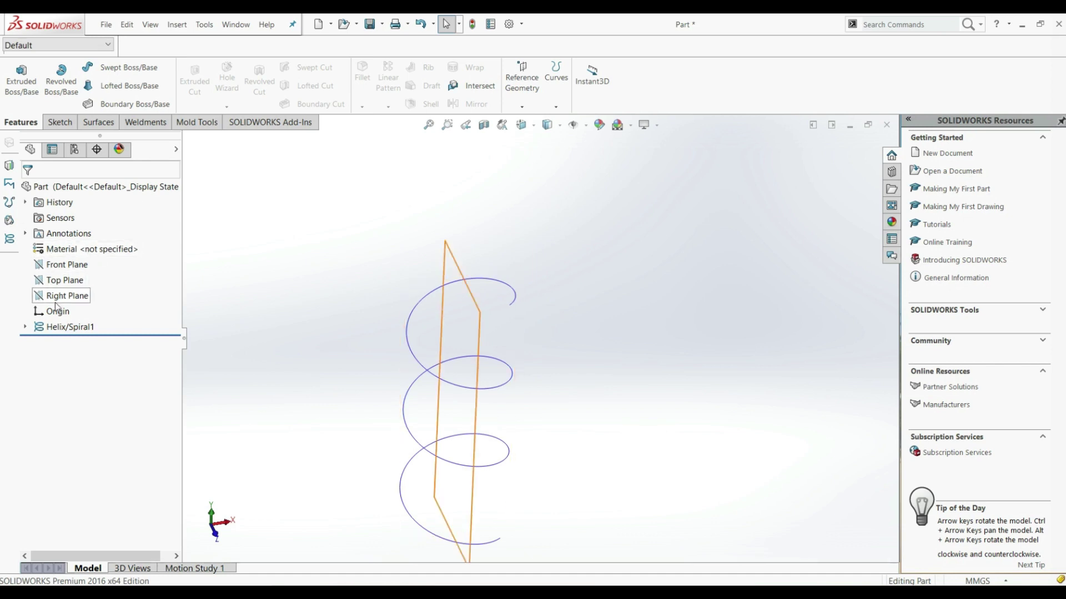
{"action": "left_click", "coordinate": [45, 328]}
Step: Edit Helix/Spiral1 to use Height and Revolution with a 500 mm height
{"action": "left_click", "coordinate": [51, 295]}
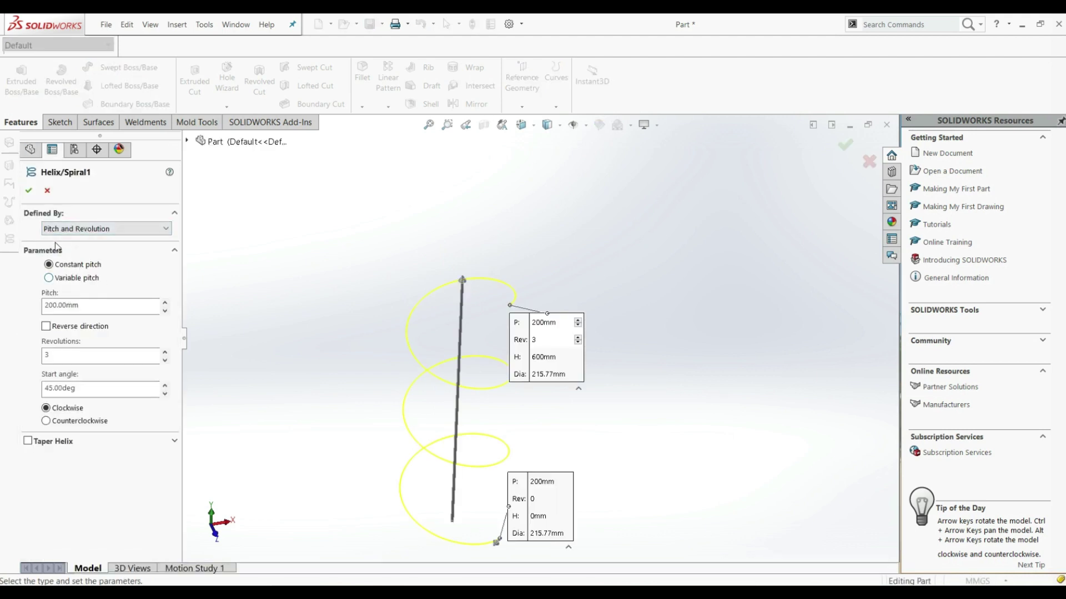
{"action": "left_click", "coordinate": [78, 229]}
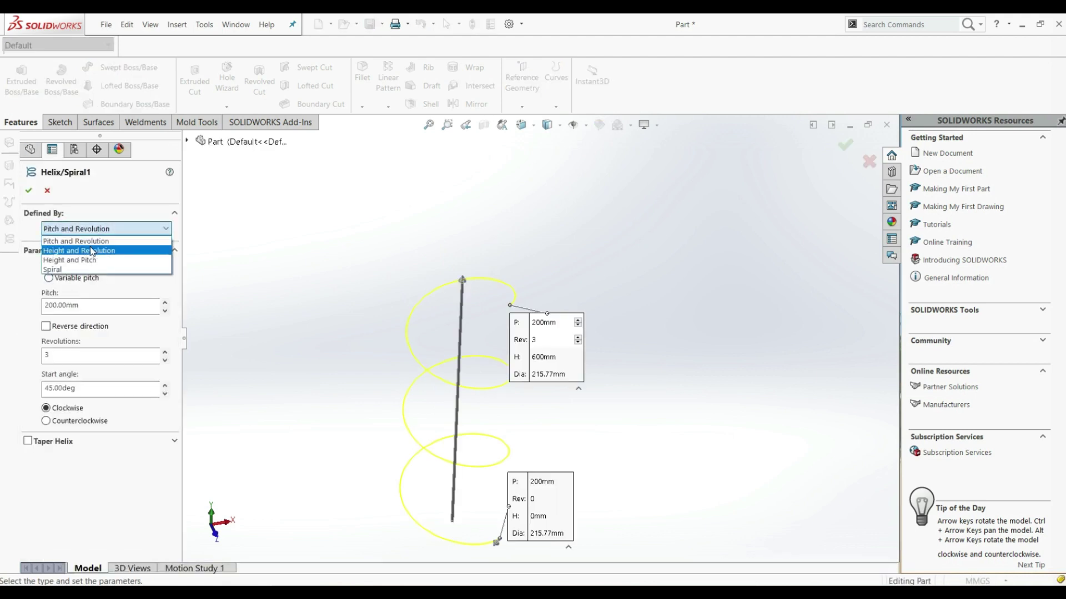
{"action": "left_click", "coordinate": [92, 251]}
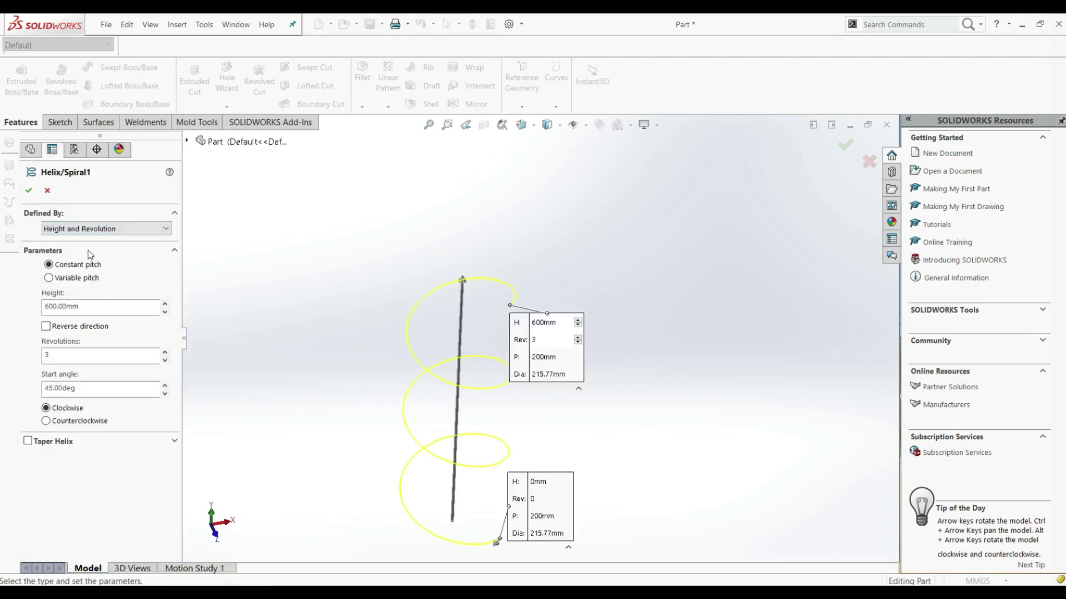
{"action": "double_click", "coordinate": [87, 307]}
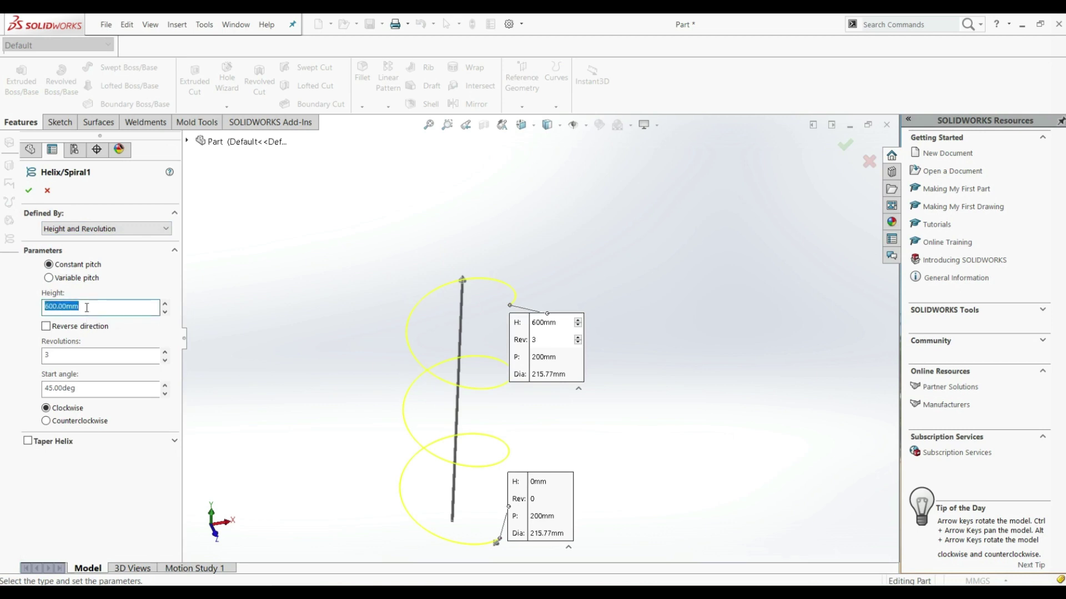
{"action": "type", "text": "500"}
{"action": "key", "text": "Return"}
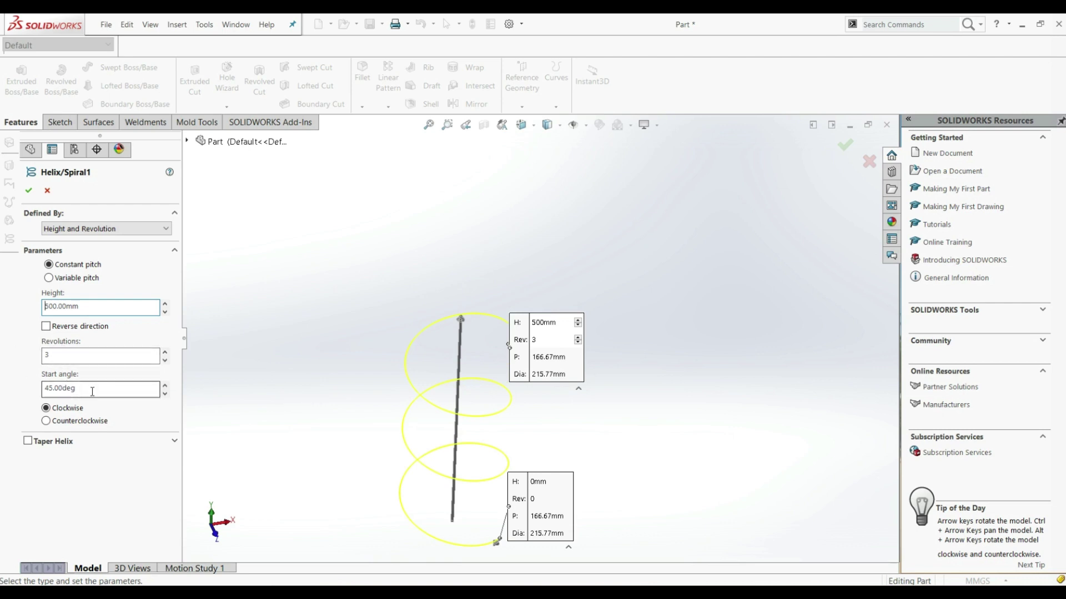
Step: Switch Defined By to Height and Pitch, then to Spiral
{"action": "left_click", "coordinate": [101, 231]}
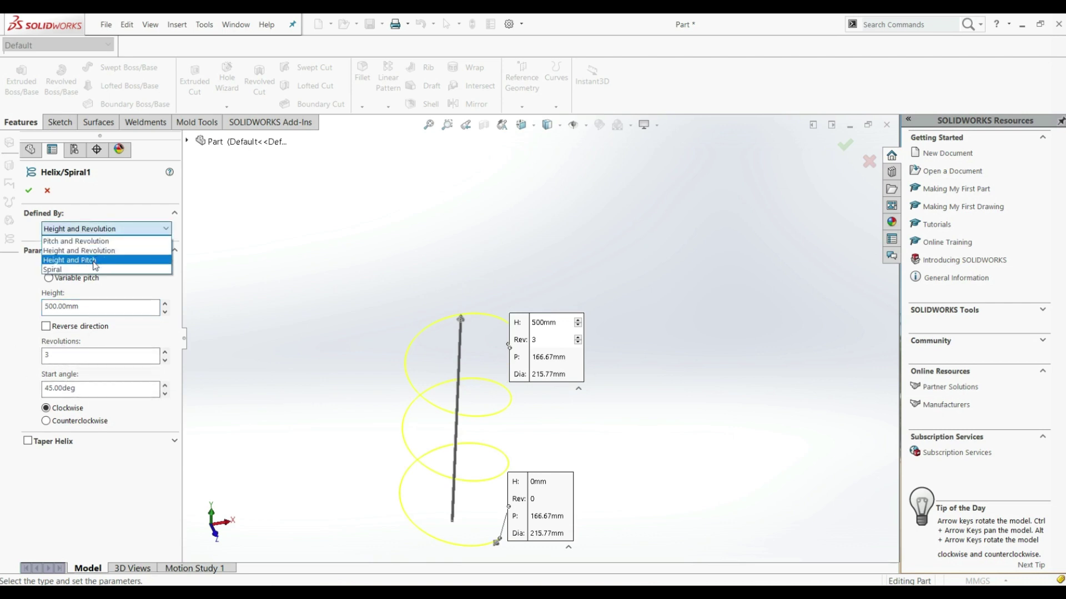
{"action": "left_click", "coordinate": [95, 261]}
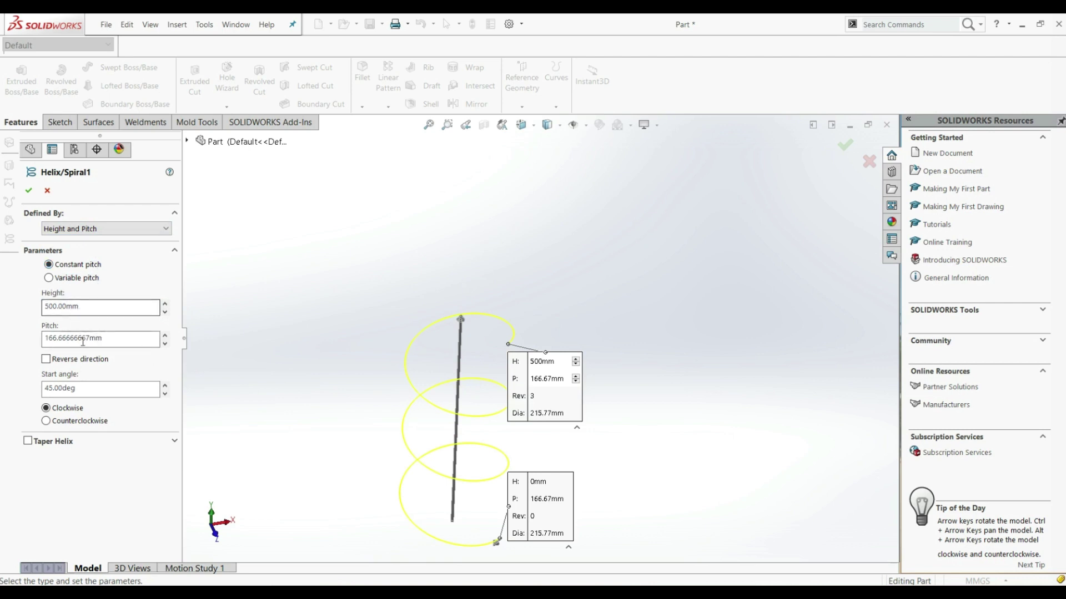
{"action": "left_click", "coordinate": [100, 229]}
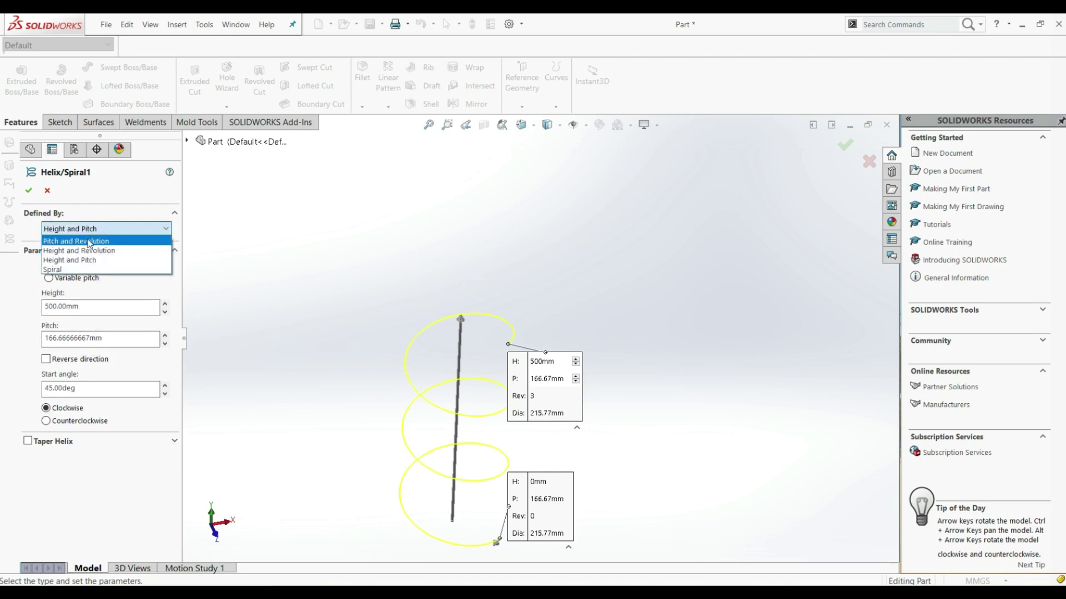
{"action": "left_click", "coordinate": [79, 266]}
Step: Raise the spiral to 4 revolutions and accept it
{"action": "scroll", "coordinate": [402, 361], "scroll_direction": "up", "scroll_amount": 4}
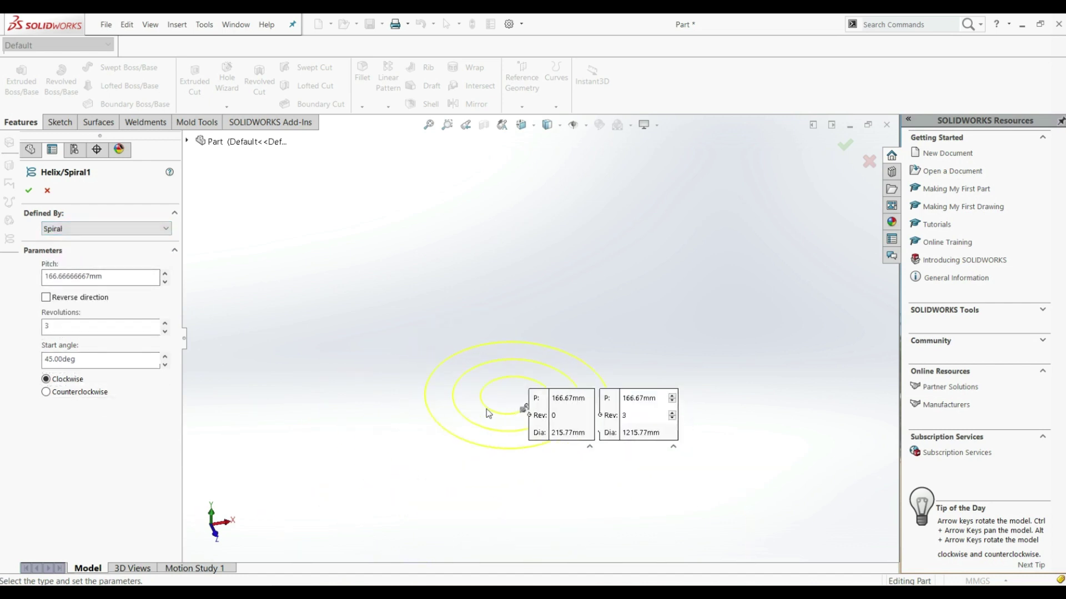
{"action": "scroll", "coordinate": [543, 404], "scroll_direction": "down", "scroll_amount": 2}
{"action": "middle_click_drag", "start_coordinate": [422, 300], "coordinate": [445, 431]}
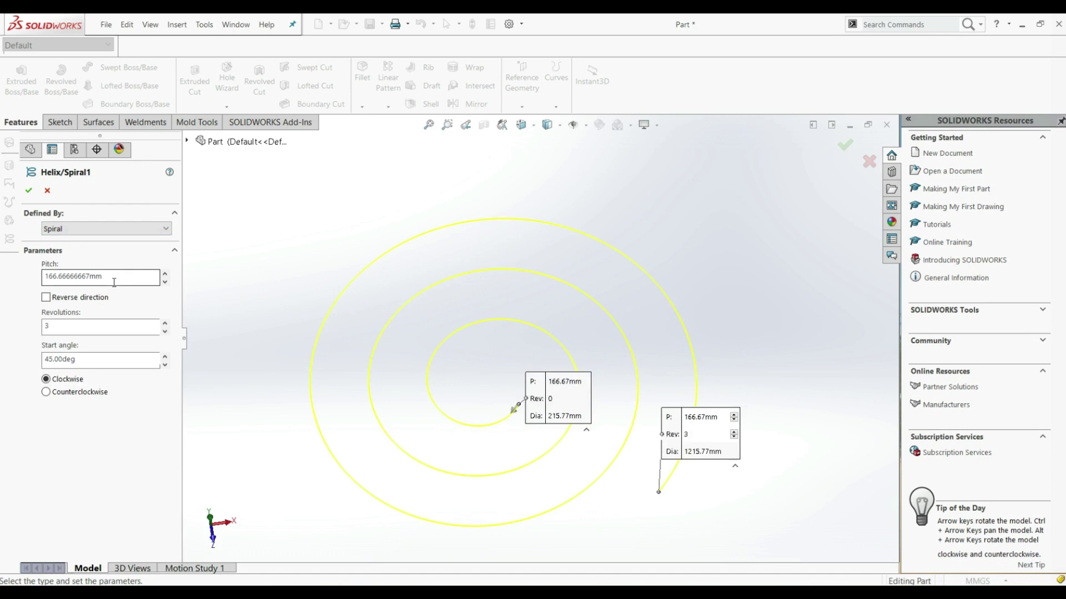
{"action": "left_click", "coordinate": [163, 323]}
{"action": "left_click", "coordinate": [163, 323]}
{"action": "left_click", "coordinate": [163, 323]}
{"action": "left_click", "coordinate": [163, 323]}
{"action": "left_click", "coordinate": [46, 392]}
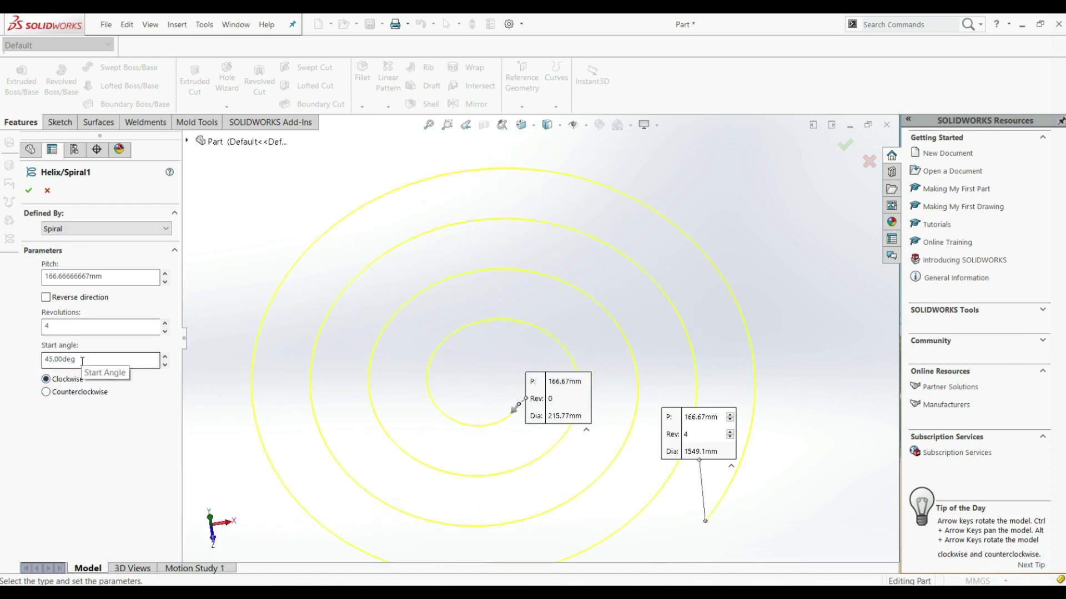
{"action": "left_click", "coordinate": [29, 191]}
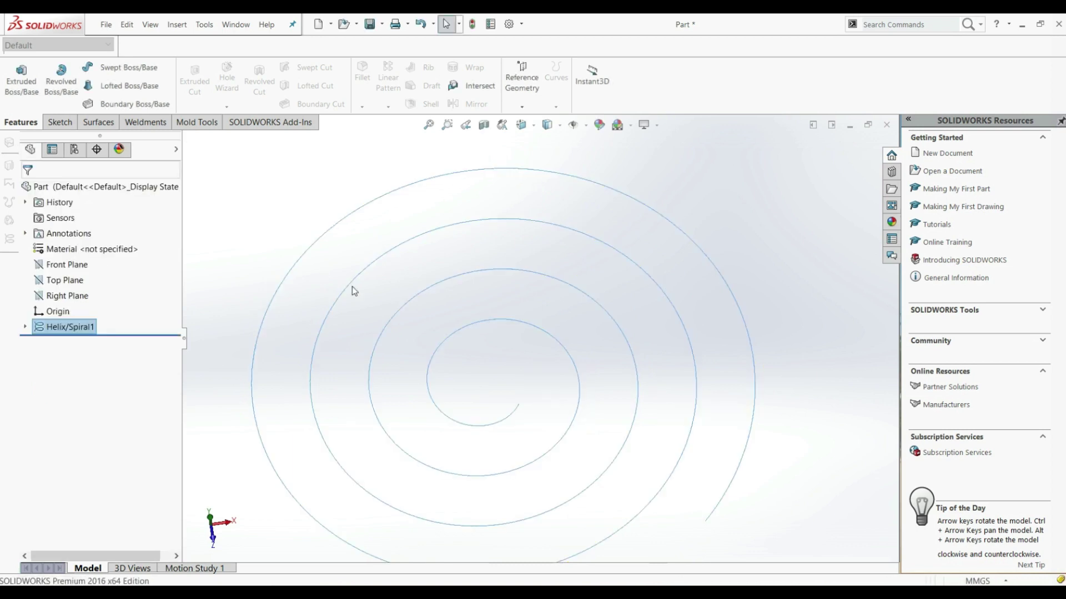
Step: View the spiral face-on and reopen Helix/Spiral1's Defined By list
{"action": "scroll", "coordinate": [500, 354], "scroll_direction": "up", "scroll_amount": 5}
{"action": "middle_click_drag", "start_coordinate": [595, 466], "coordinate": [562, 413]}
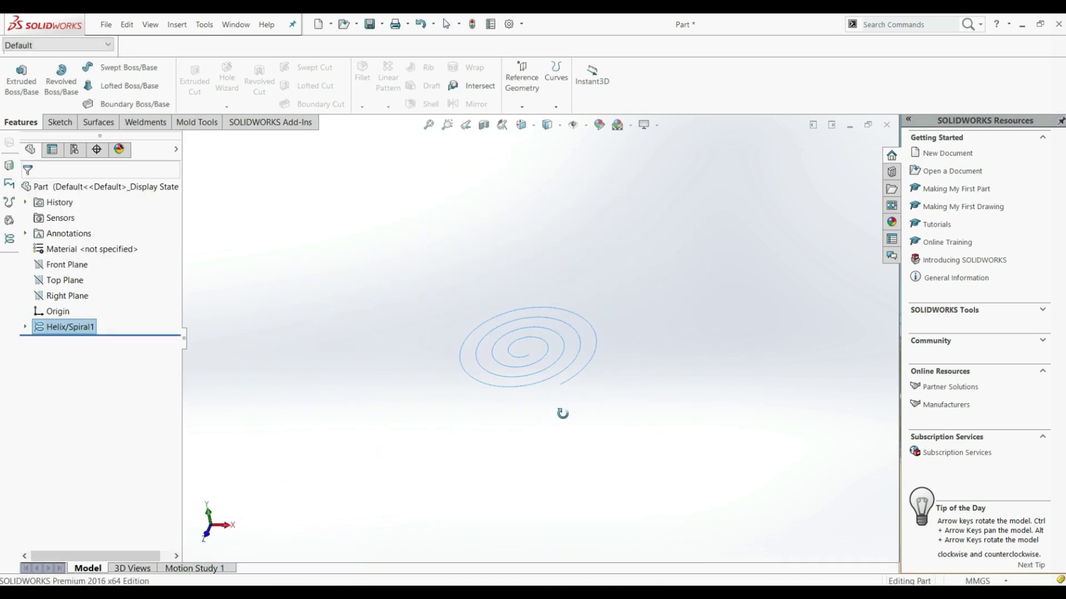
{"action": "key", "text": "Escape"}
{"action": "key", "text": "ctrl+1"}
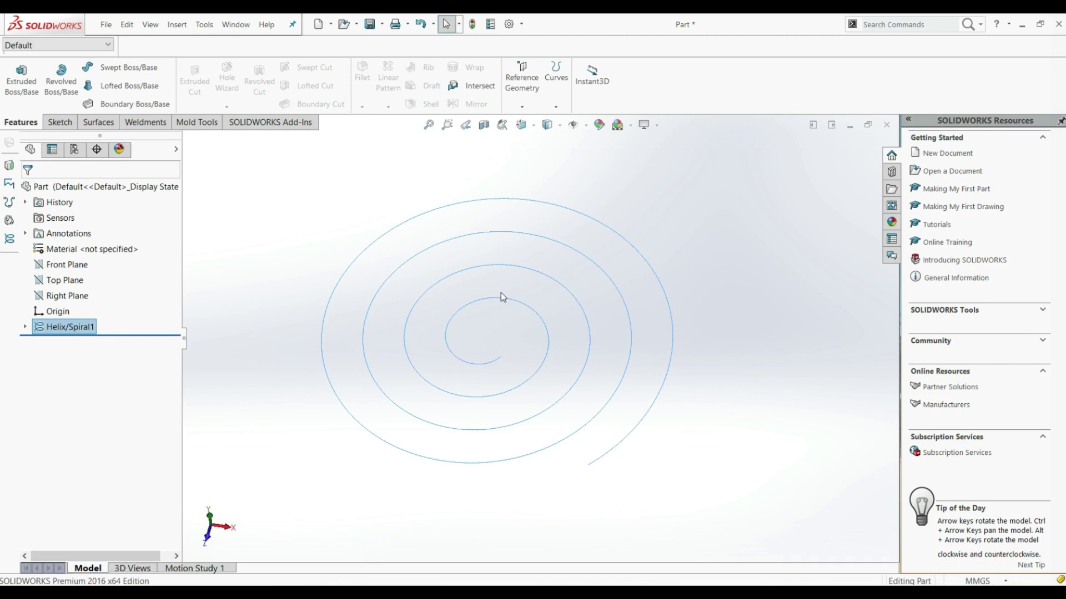
{"action": "left_click", "coordinate": [43, 330]}
{"action": "left_click", "coordinate": [47, 297]}
{"action": "left_click", "coordinate": [77, 228]}
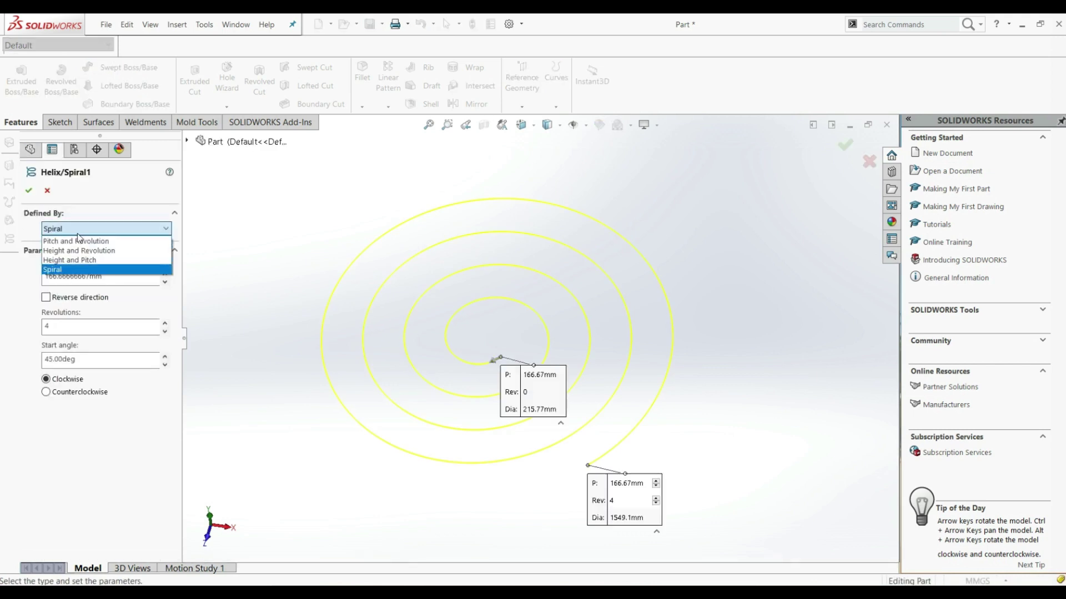
Step: Make Helix/Spiral1 a constant-pitch helix, 4 revolutions at 166.67 mm pitch, and accept it
{"action": "left_click", "coordinate": [79, 241]}
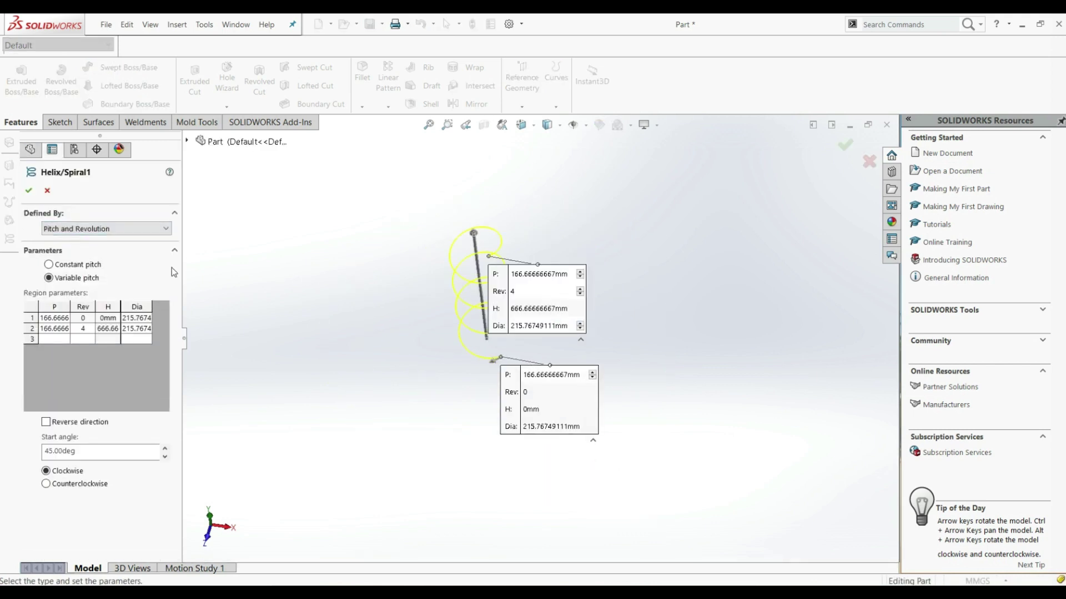
{"action": "left_click", "coordinate": [83, 265]}
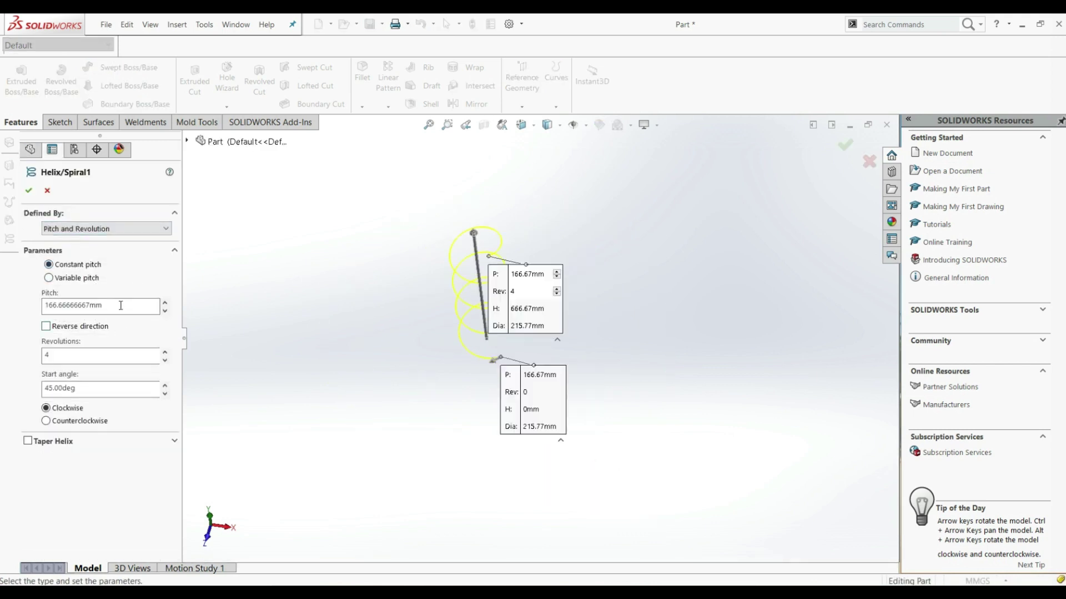
{"action": "middle_click_drag", "start_coordinate": [338, 292], "coordinate": [567, 295]}
{"action": "left_click", "coordinate": [28, 190]}
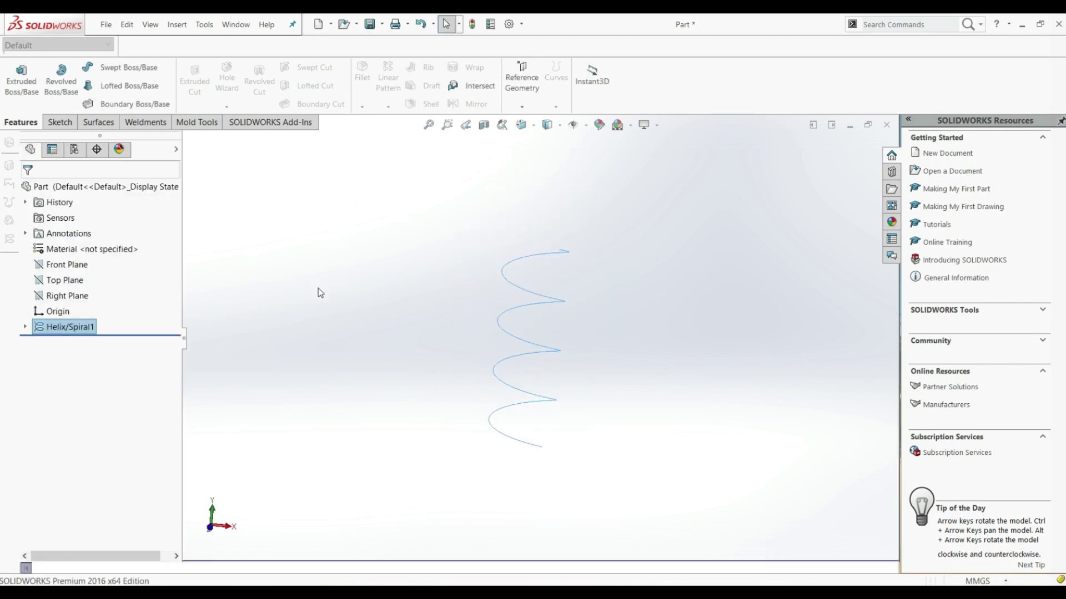
{"action": "middle_click_drag", "start_coordinate": [354, 271], "coordinate": [551, 314]}
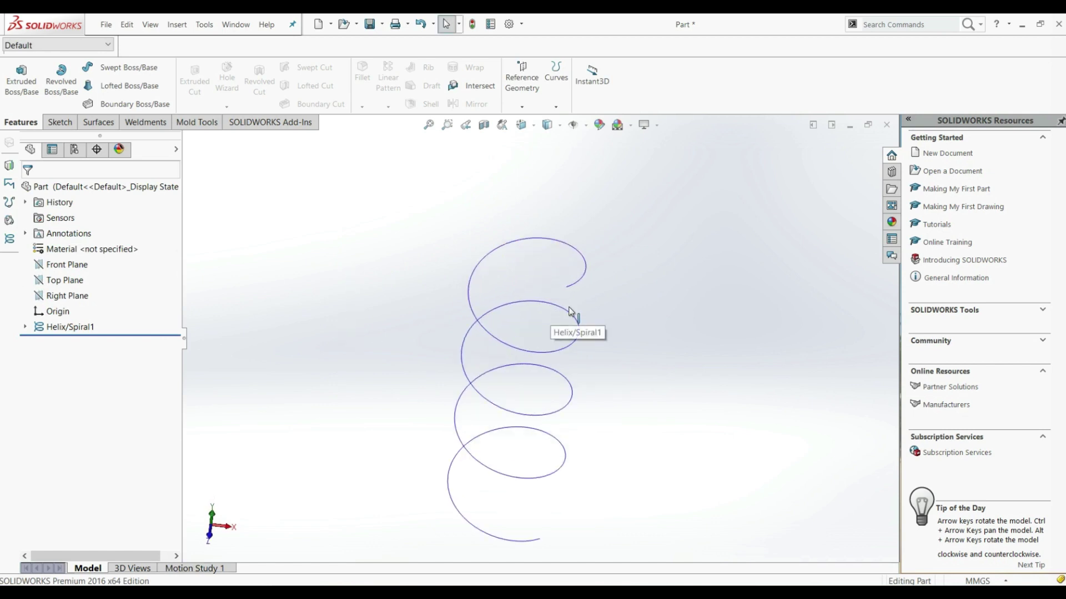
{"action": "middle_click_drag", "start_coordinate": [530, 392], "coordinate": [540, 396]}
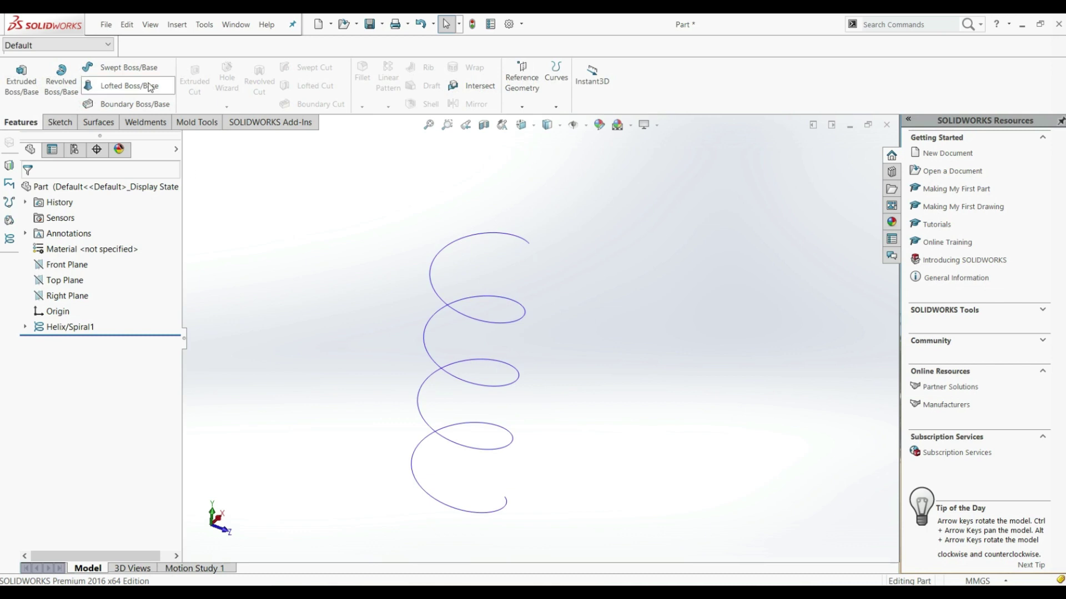
{"action": "left_click", "coordinate": [125, 69]}
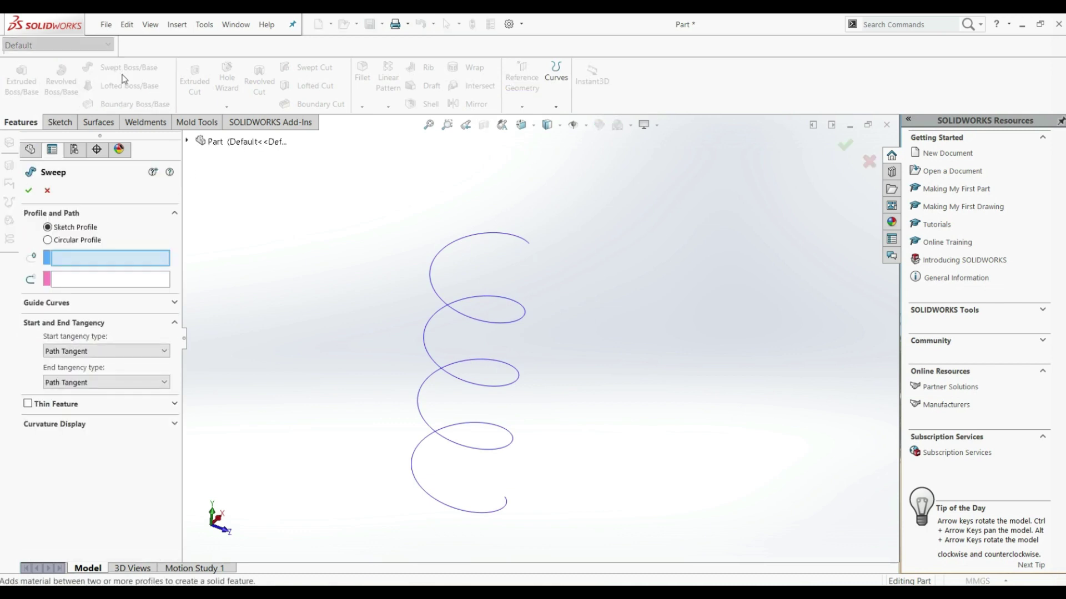
{"action": "left_click", "coordinate": [76, 240]}
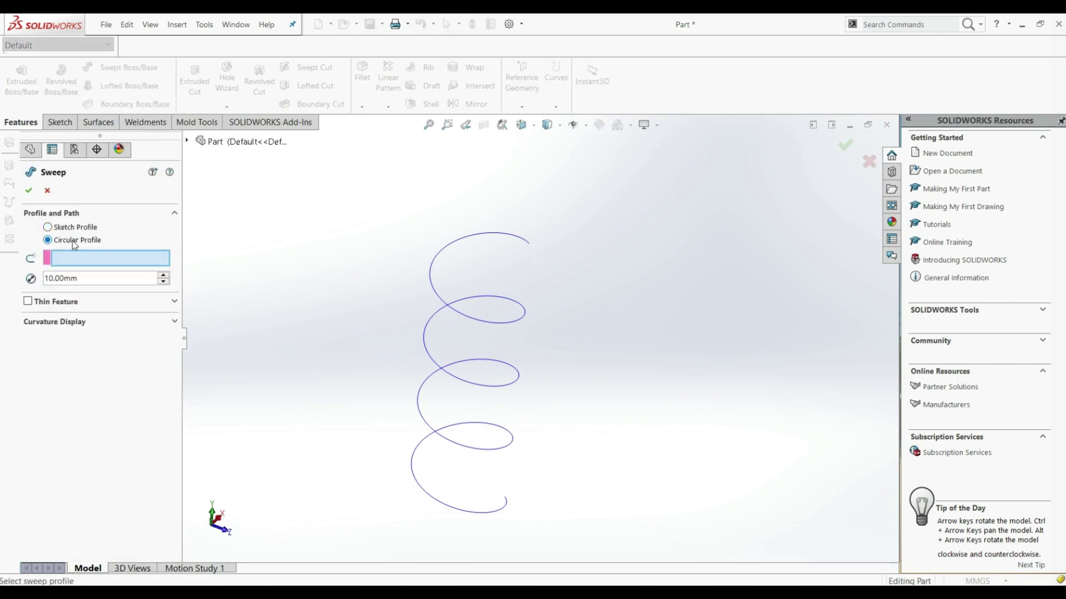
{"action": "left_click", "coordinate": [469, 320]}
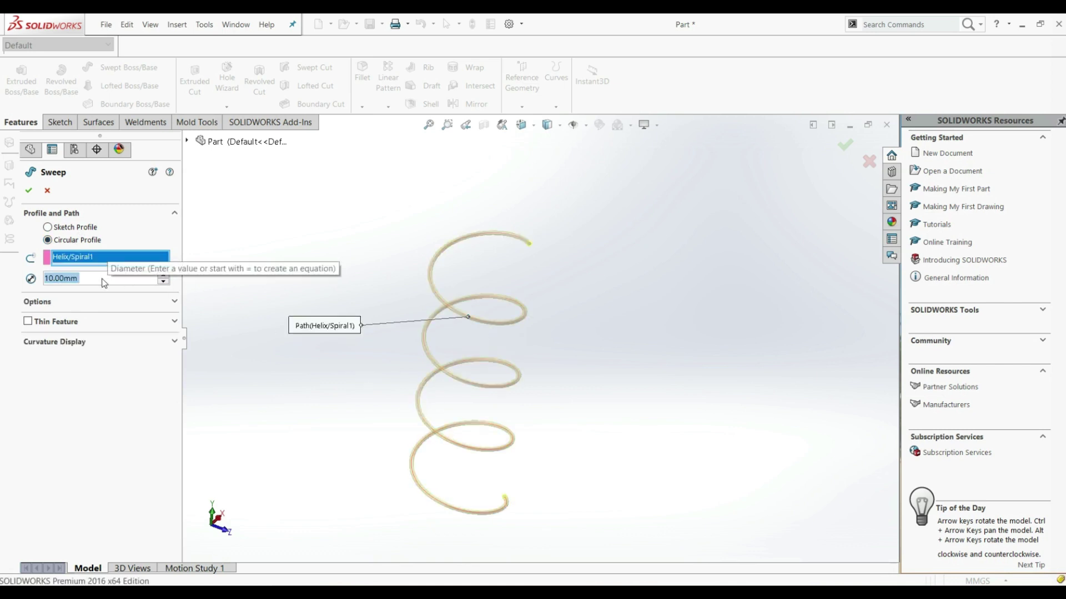
{"action": "left_click", "coordinate": [163, 275]}
{"action": "left_click", "coordinate": [164, 275]}
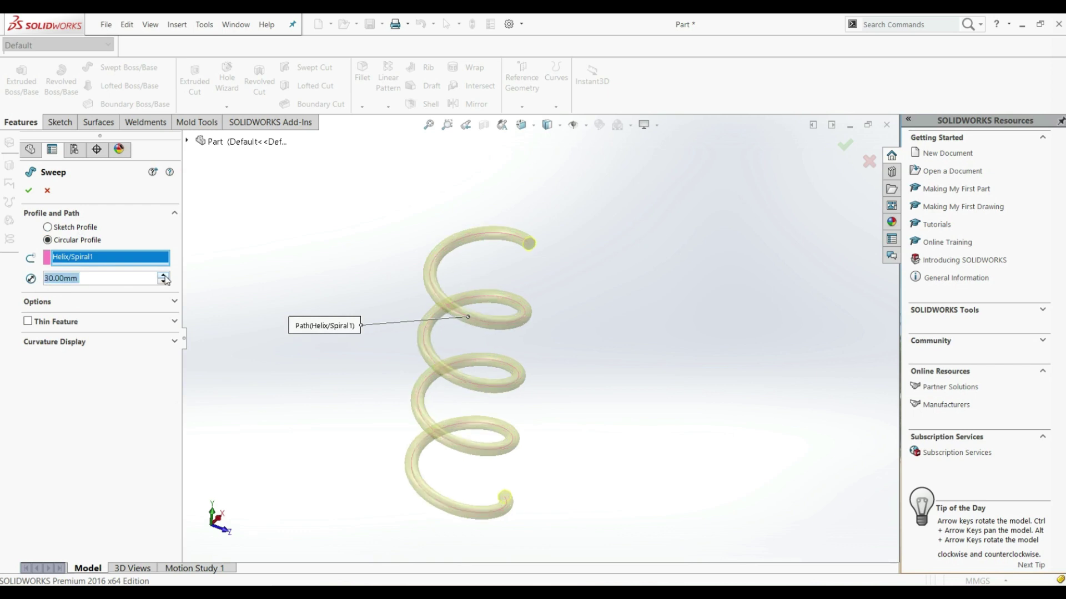
{"action": "left_click", "coordinate": [29, 189]}
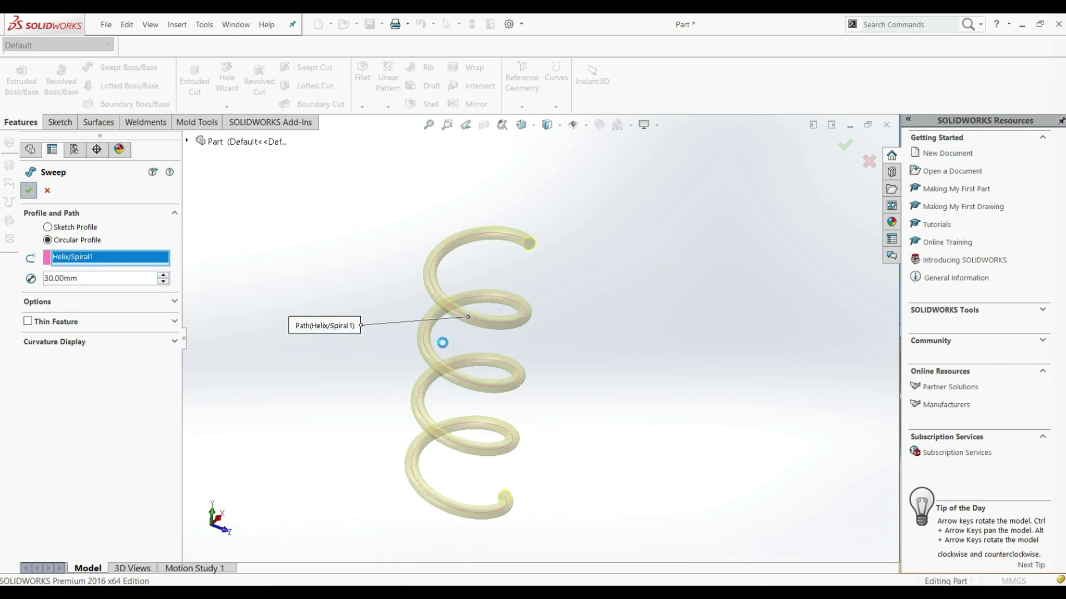
{"action": "middle_click_drag", "start_coordinate": [611, 368], "coordinate": [528, 352]}
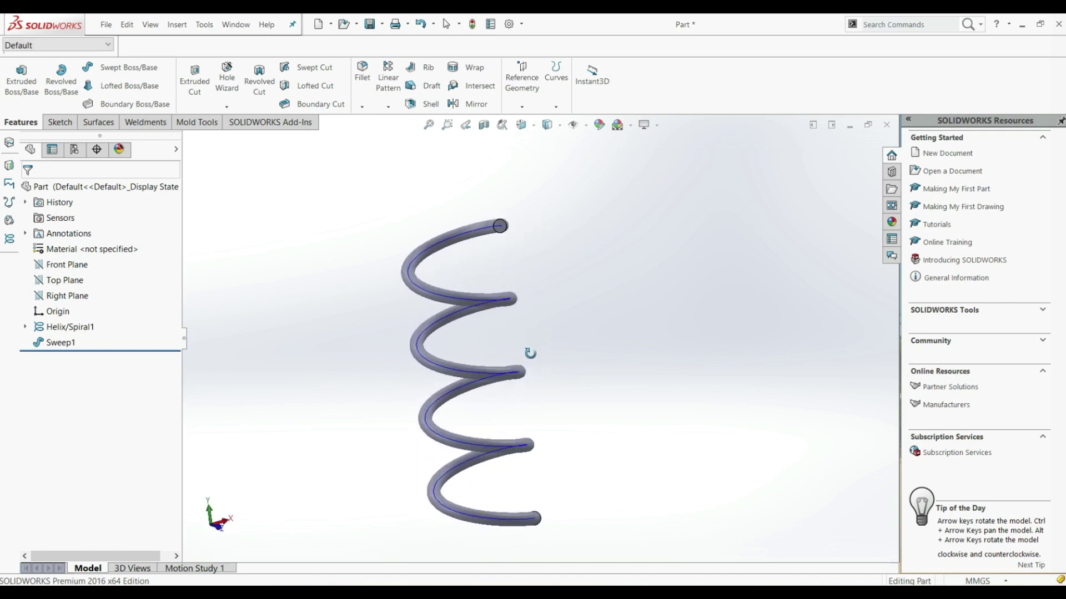
{"action": "right_click", "coordinate": [54, 344]}
{"action": "left_click", "coordinate": [109, 406]}
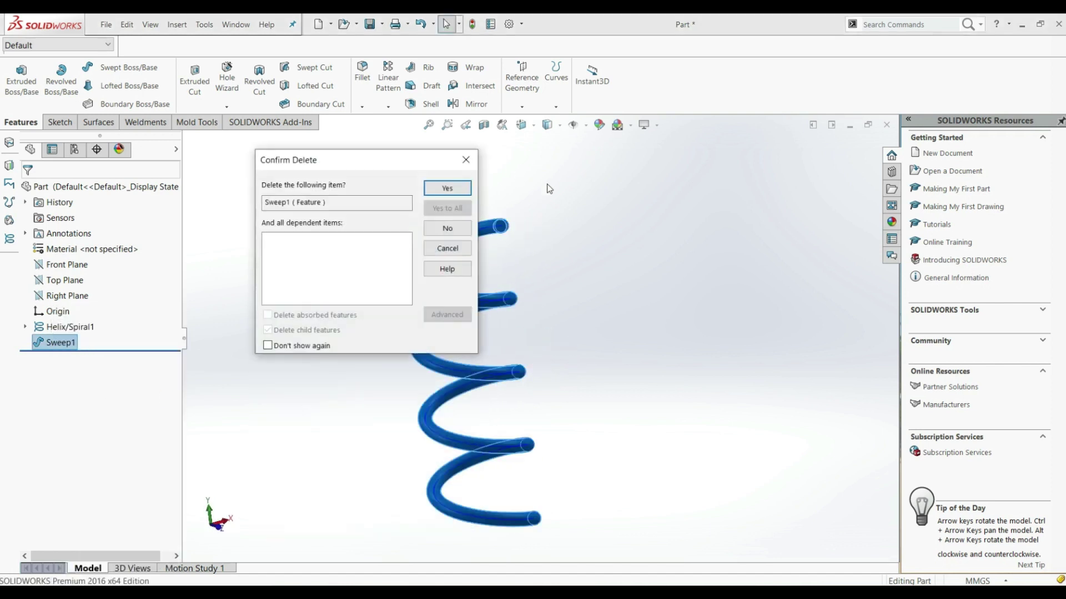
{"action": "left_click", "coordinate": [447, 188]}
{"action": "mouse_move", "coordinate": [495, 258]}
{"action": "middle_mouse_down"}
{"action": "mouse_move", "coordinate": [578, 252]}
{"action": "mouse_move", "coordinate": [550, 302]}
{"action": "mouse_move", "coordinate": [517, 243]}
{"action": "mouse_move", "coordinate": [554, 373]}
{"action": "middle_mouse_up"}
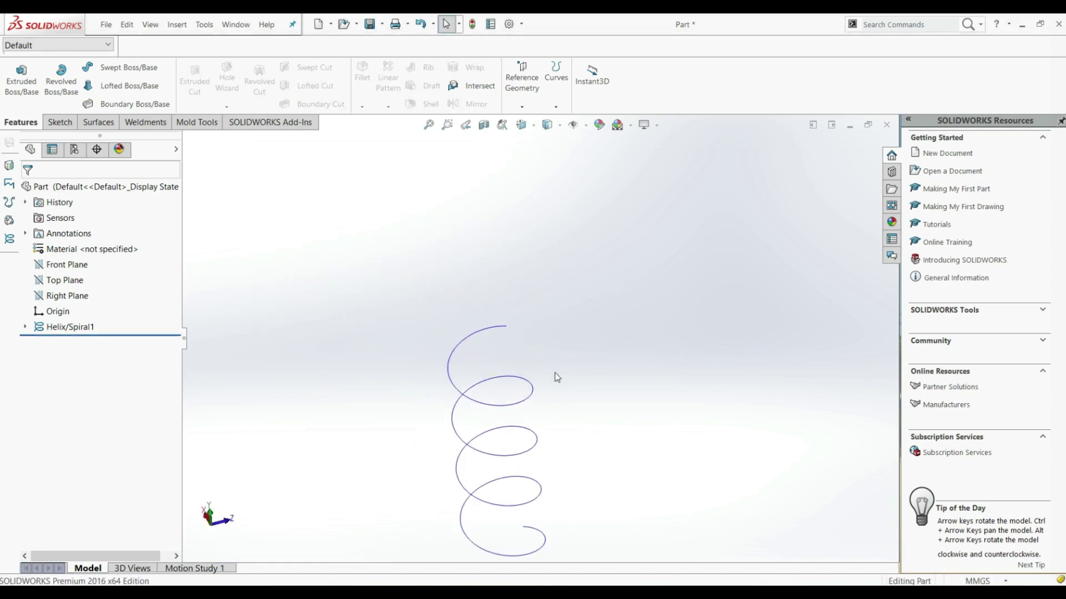
Step: Start a new 3D sketch with the Spline tool
{"action": "left_click", "coordinate": [57, 122]}
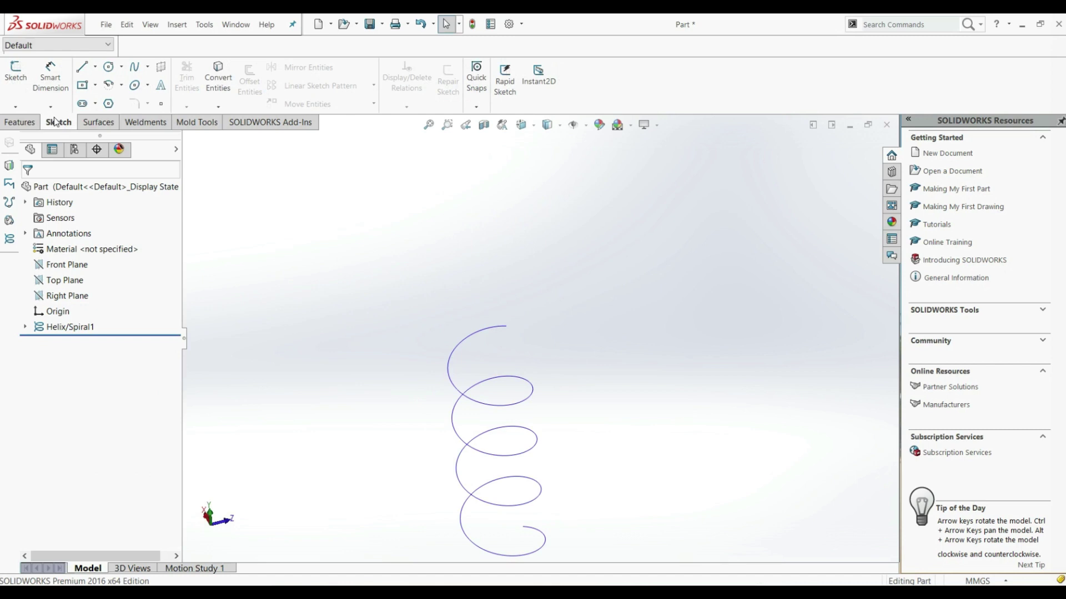
{"action": "left_click", "coordinate": [15, 106]}
{"action": "left_click", "coordinate": [28, 132]}
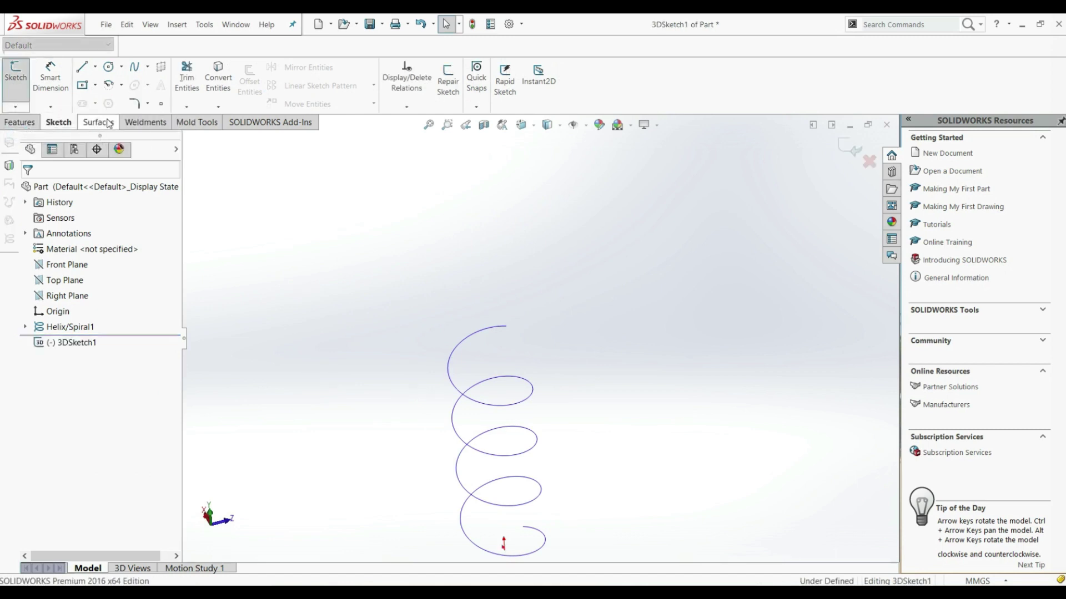
{"action": "left_click", "coordinate": [134, 66]}
{"action": "scroll", "coordinate": [538, 333], "scroll_direction": "down", "scroll_amount": 5}
Step: Draw a four-point spline outward from the helix top end and select it
{"action": "left_click", "coordinate": [450, 310]}
{"action": "left_click", "coordinate": [645, 341]}
{"action": "scroll", "coordinate": [697, 349], "scroll_direction": "up", "scroll_amount": 3}
{"action": "left_click", "coordinate": [743, 325]}
{"action": "double_click", "coordinate": [816, 367]}
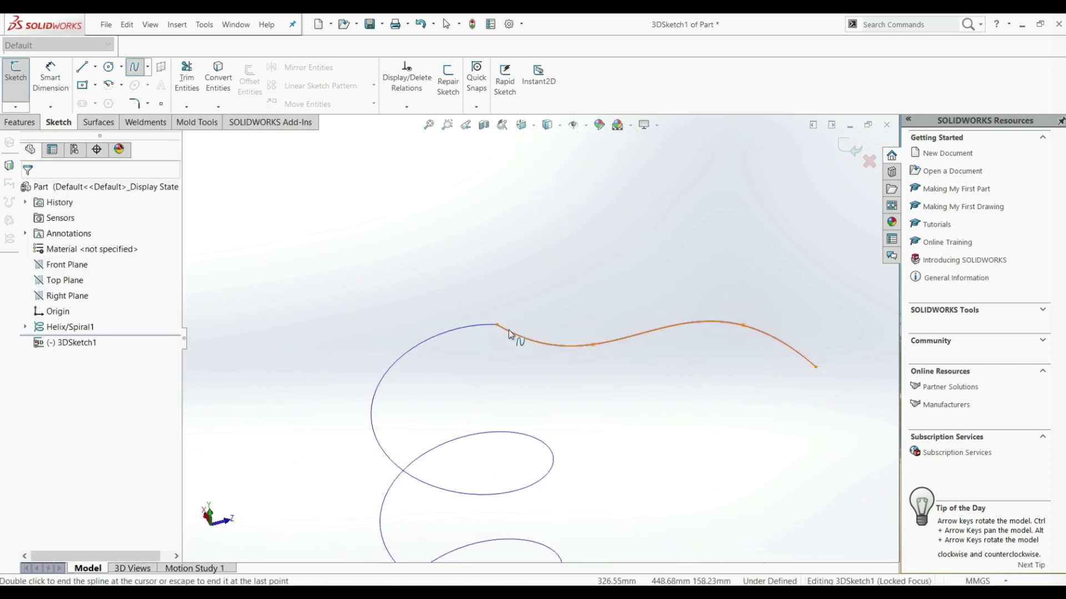
{"action": "scroll", "coordinate": [510, 334], "scroll_direction": "down", "scroll_amount": 2}
{"action": "key", "text": "Escape"}
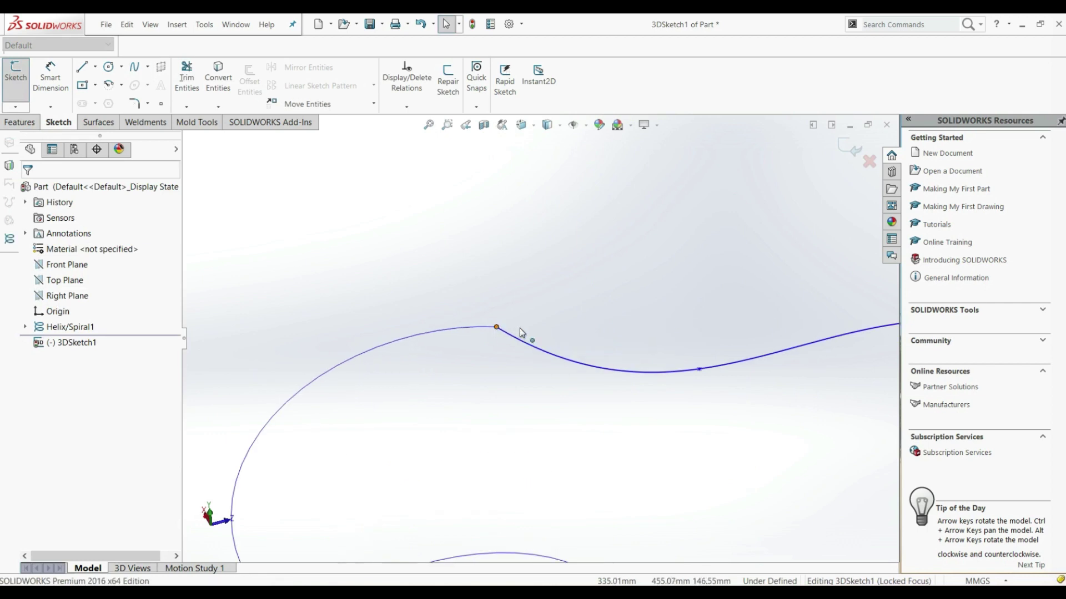
{"action": "left_click", "coordinate": [496, 327]}
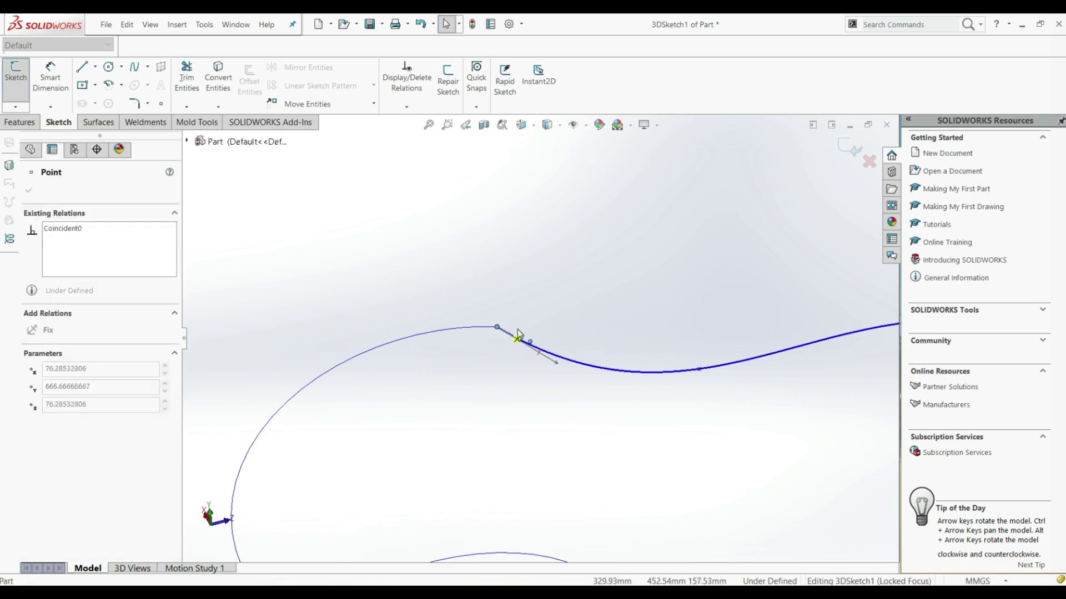
{"action": "left_click", "coordinate": [503, 360]}
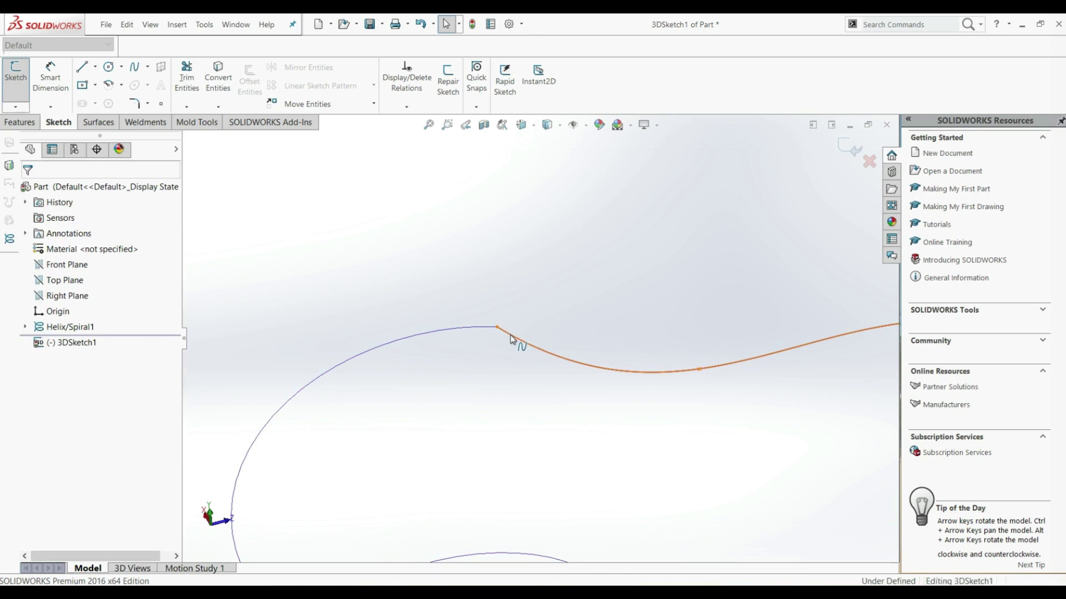
{"action": "left_click", "coordinate": [528, 353]}
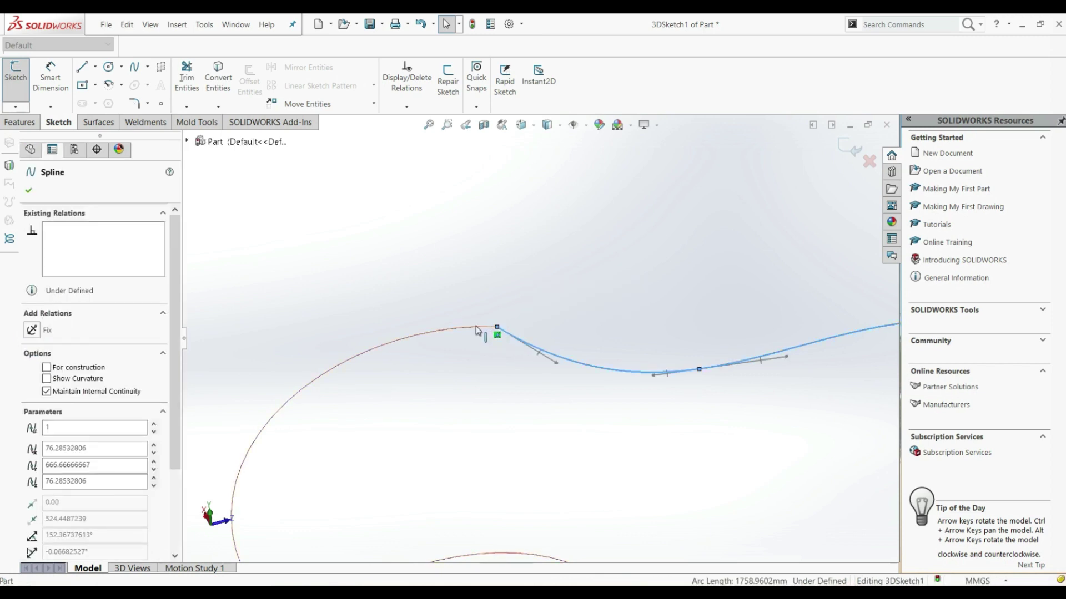
Step: Add a Tangent relation between the helix edge and the spline
{"action": "left_click", "coordinate": [473, 328], "text": "ctrl"}
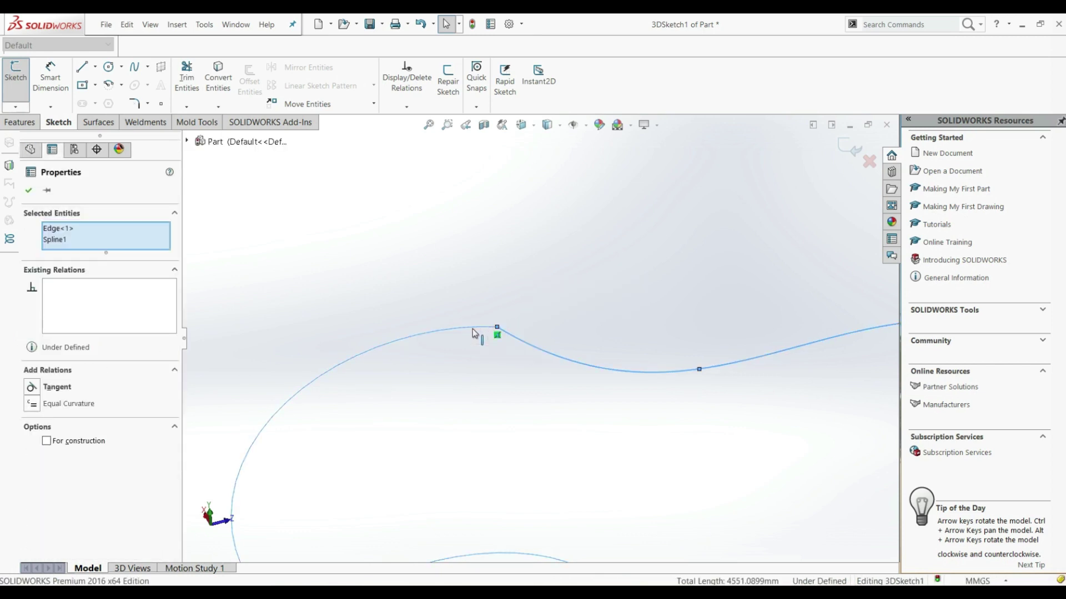
{"action": "left_click", "coordinate": [35, 388]}
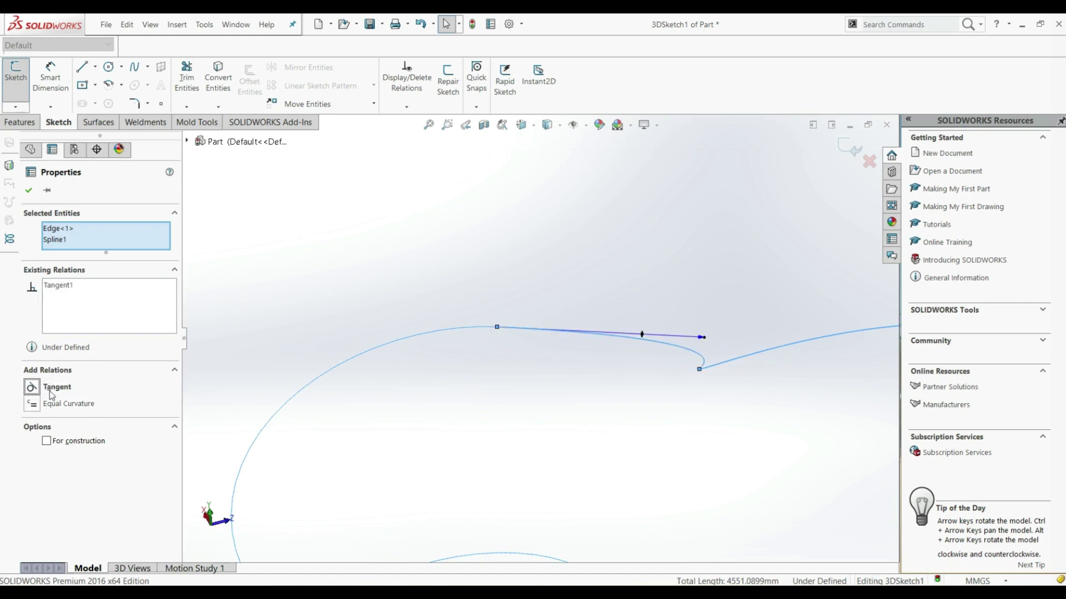
{"action": "mouse_move", "coordinate": [666, 368]}
{"action": "middle_mouse_down"}
{"action": "mouse_move", "coordinate": [661, 452]}
{"action": "mouse_move", "coordinate": [649, 431]}
{"action": "mouse_move", "coordinate": [559, 483]}
{"action": "mouse_move", "coordinate": [514, 437]}
{"action": "mouse_move", "coordinate": [526, 442]}
{"action": "mouse_move", "coordinate": [572, 368]}
{"action": "mouse_move", "coordinate": [574, 459]}
{"action": "mouse_move", "coordinate": [588, 452]}
{"action": "middle_mouse_up"}
{"action": "scroll", "coordinate": [595, 352], "scroll_direction": "down", "scroll_amount": 5}
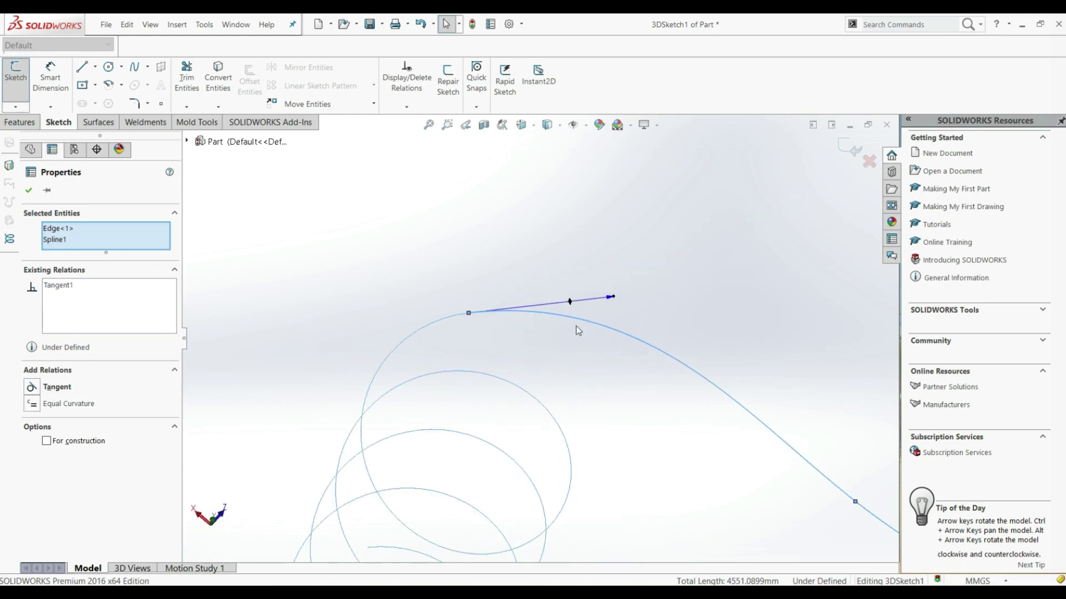
{"action": "scroll", "coordinate": [577, 344], "scroll_direction": "up", "scroll_amount": 4}
{"action": "scroll", "coordinate": [586, 376], "scroll_direction": "up", "scroll_amount": 1}
{"action": "scroll", "coordinate": [464, 293], "scroll_direction": "down", "scroll_amount": 5}
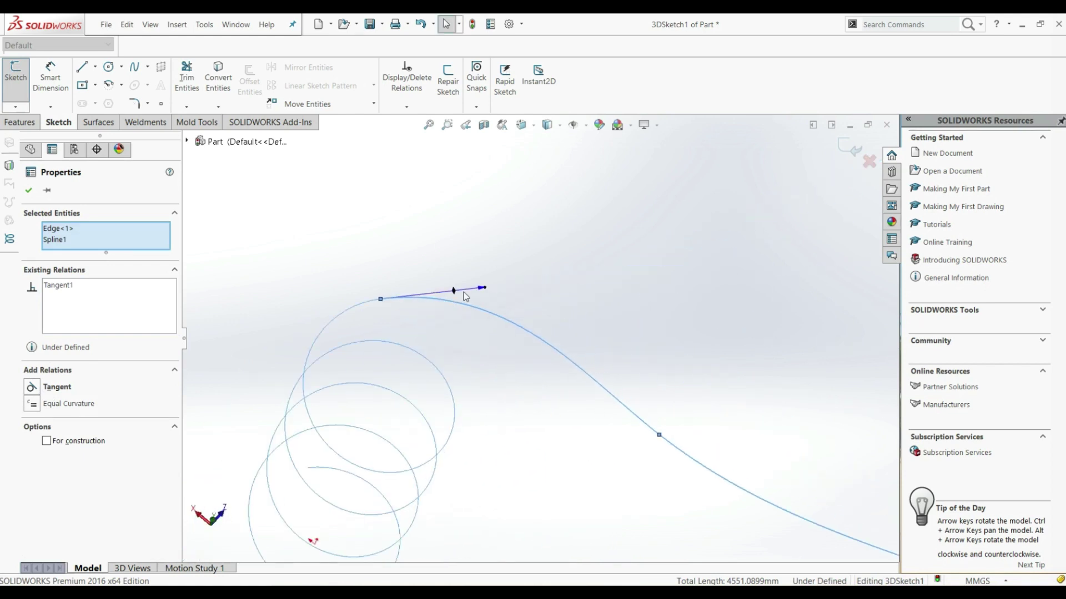
{"action": "left_click", "coordinate": [27, 191]}
Step: Exit 3DSketch1 and view the coil and tail upright
{"action": "scroll", "coordinate": [544, 344], "scroll_direction": "up", "scroll_amount": 5}
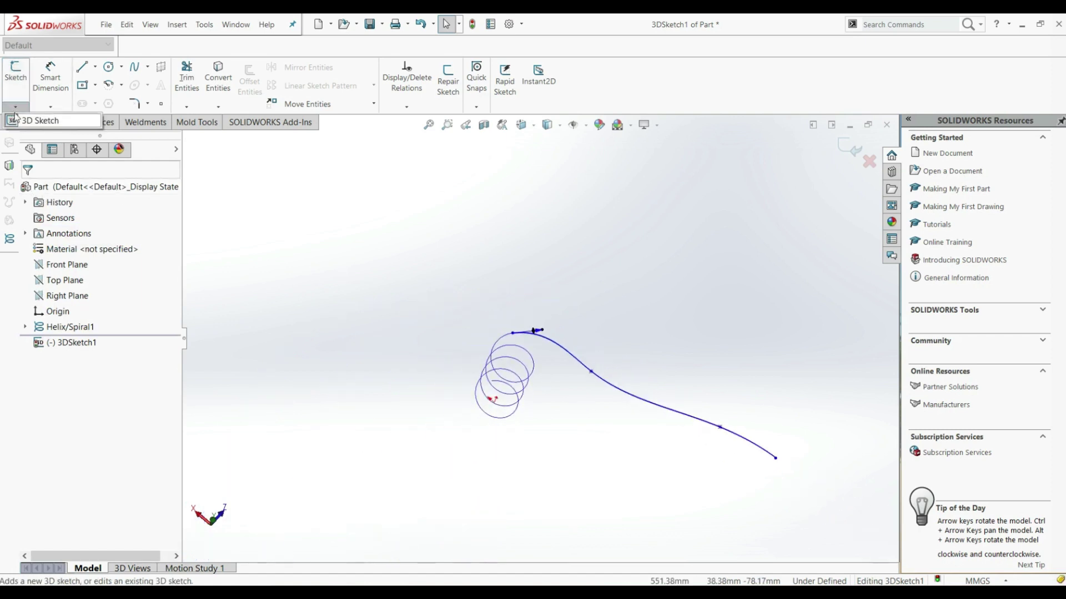
{"action": "left_click", "coordinate": [15, 72]}
{"action": "mouse_move", "coordinate": [418, 299]}
{"action": "middle_mouse_down"}
{"action": "mouse_move", "coordinate": [516, 355]}
{"action": "mouse_move", "coordinate": [498, 318]}
{"action": "mouse_move", "coordinate": [521, 328]}
{"action": "middle_mouse_up"}
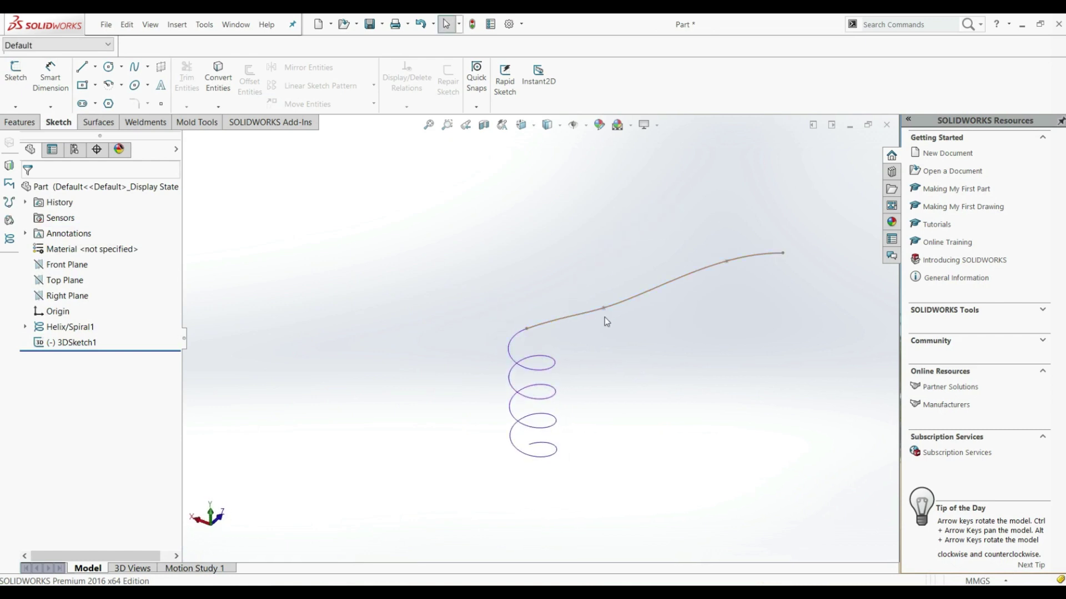
Step: Start a circular-profile sweep with the 3D spline as its path
{"action": "left_click", "coordinate": [20, 122]}
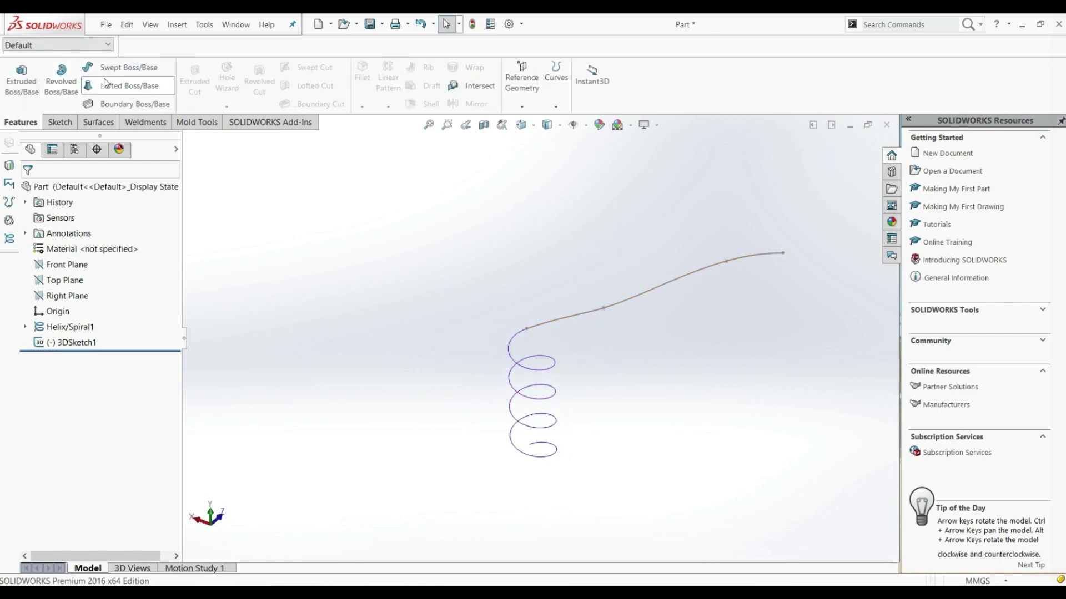
{"action": "left_click", "coordinate": [112, 69]}
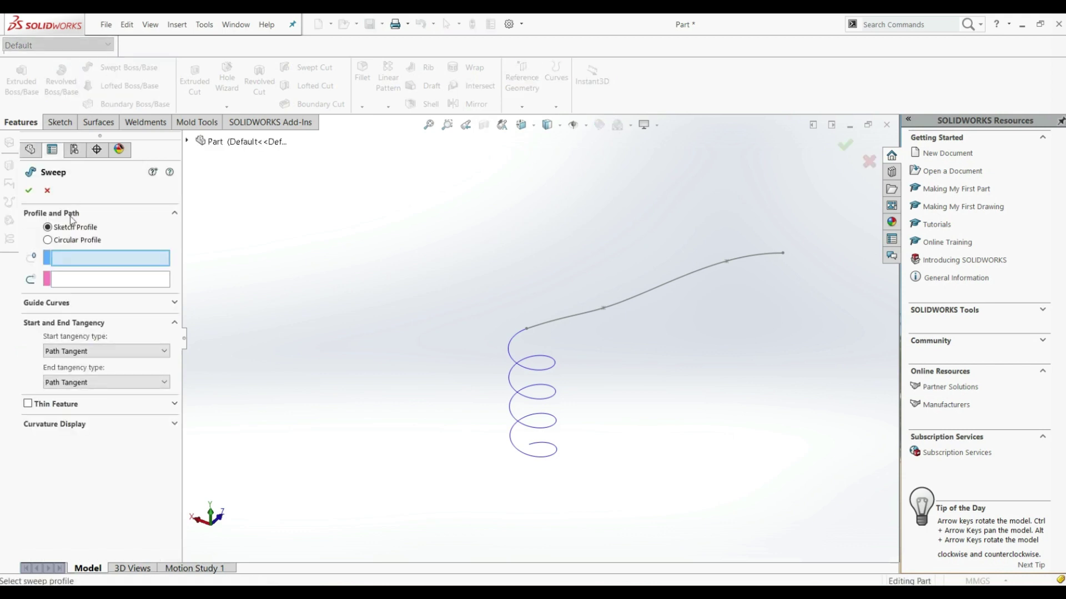
{"action": "left_click", "coordinate": [64, 241]}
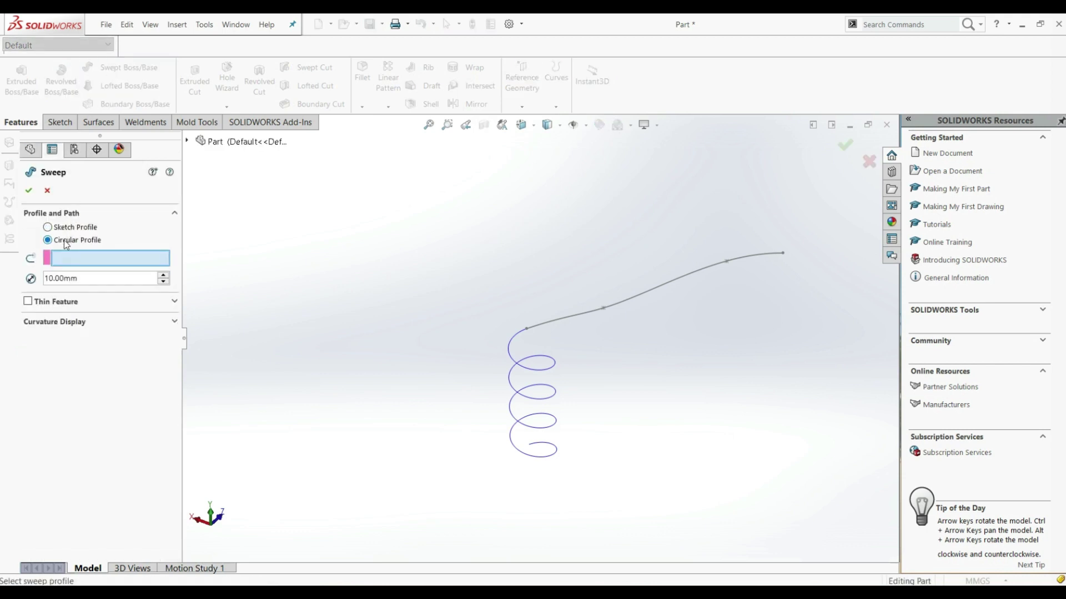
{"action": "scroll", "coordinate": [578, 345], "scroll_direction": "down", "scroll_amount": 3}
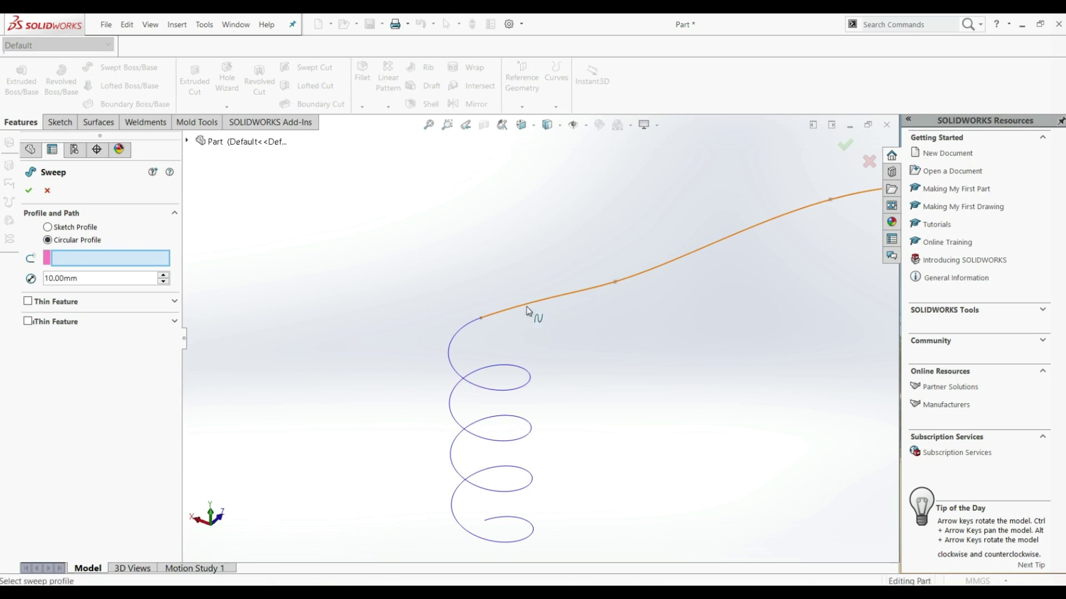
{"action": "left_click", "coordinate": [530, 310]}
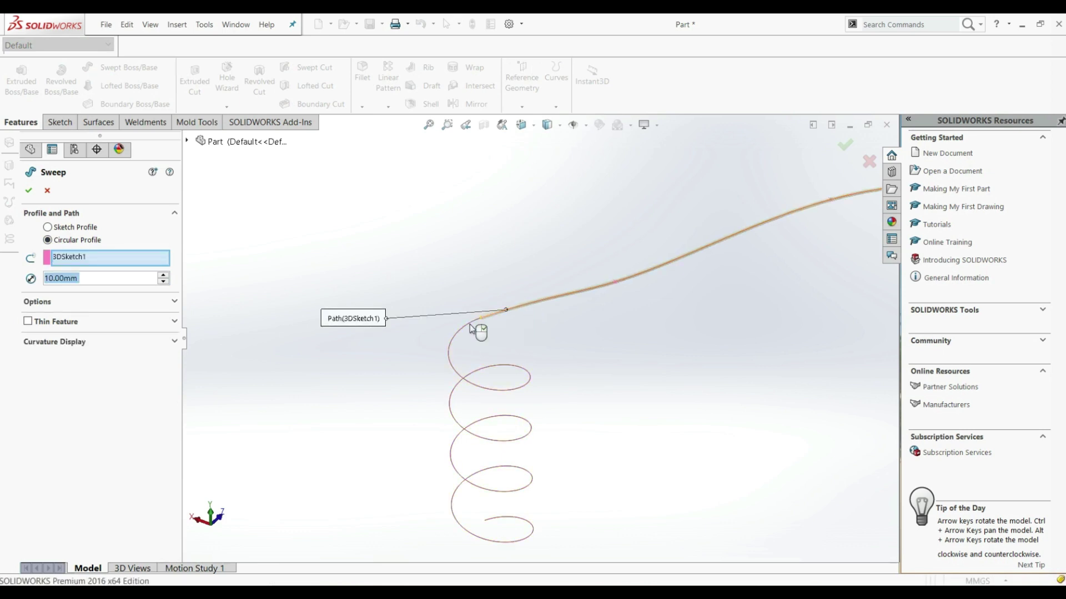
Step: Replace the spline path with the helix, then cancel the sweep uncreated
{"action": "right_click", "coordinate": [127, 257]}
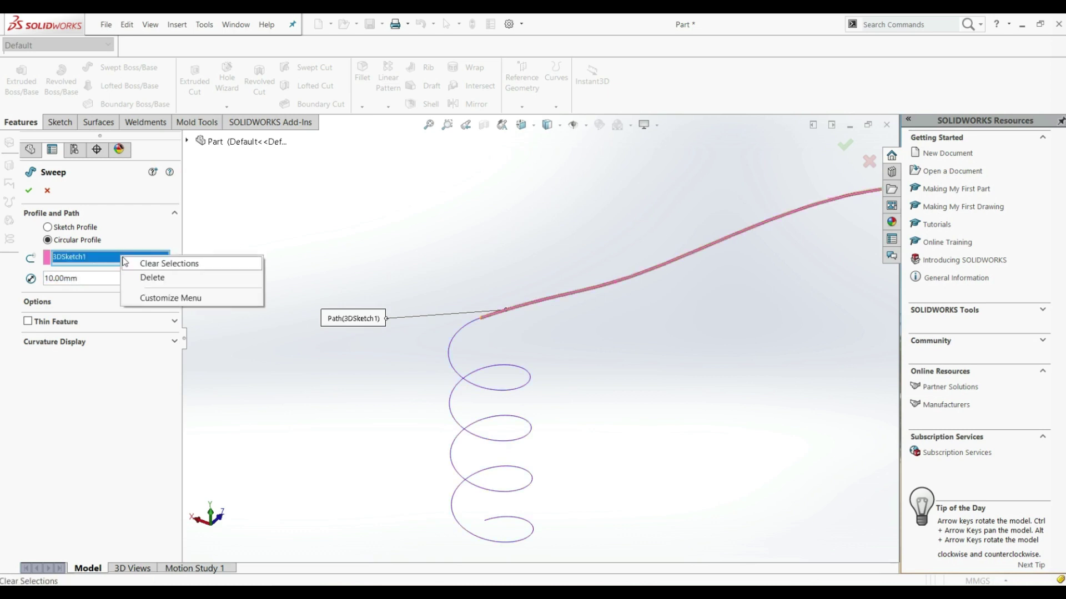
{"action": "left_click", "coordinate": [148, 278]}
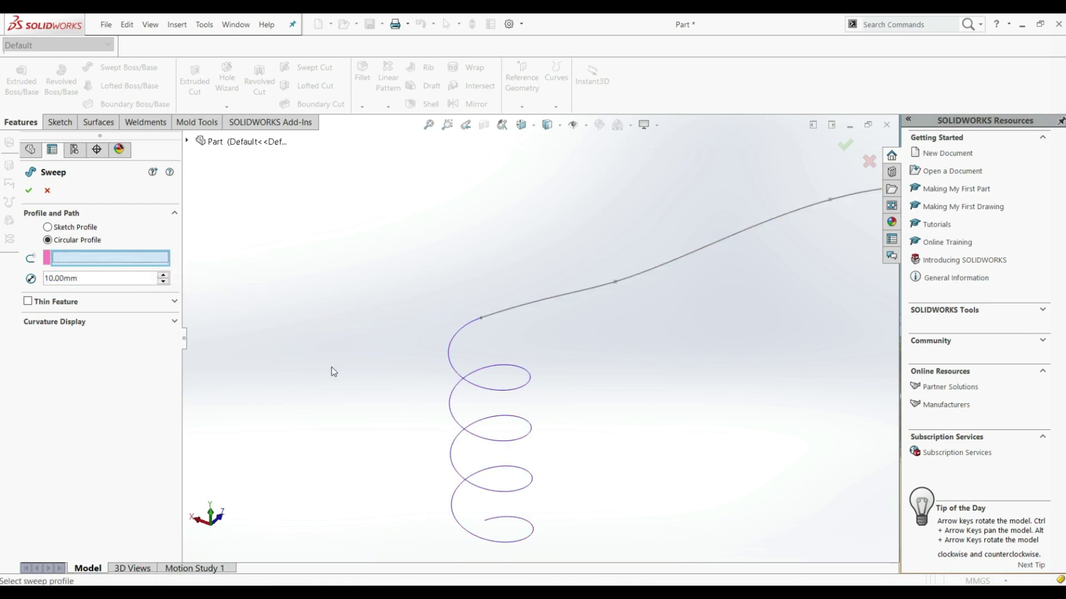
{"action": "left_click", "coordinate": [458, 338]}
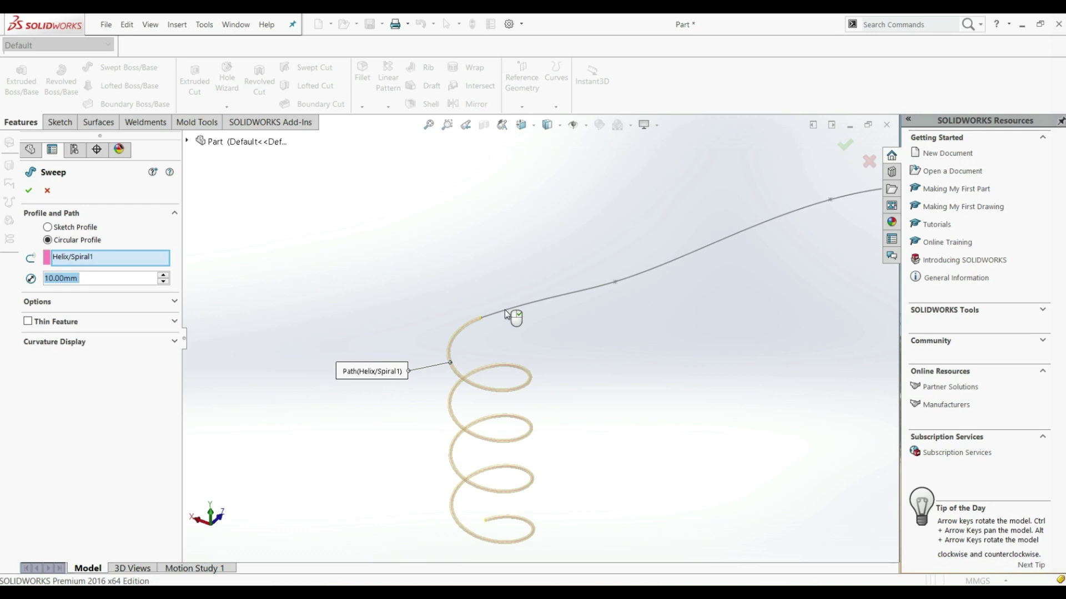
{"action": "left_click", "coordinate": [48, 191]}
{"action": "scroll", "coordinate": [660, 307], "scroll_direction": "up", "scroll_amount": 3}
{"action": "scroll", "coordinate": [660, 307], "scroll_direction": "down", "scroll_amount": 2}
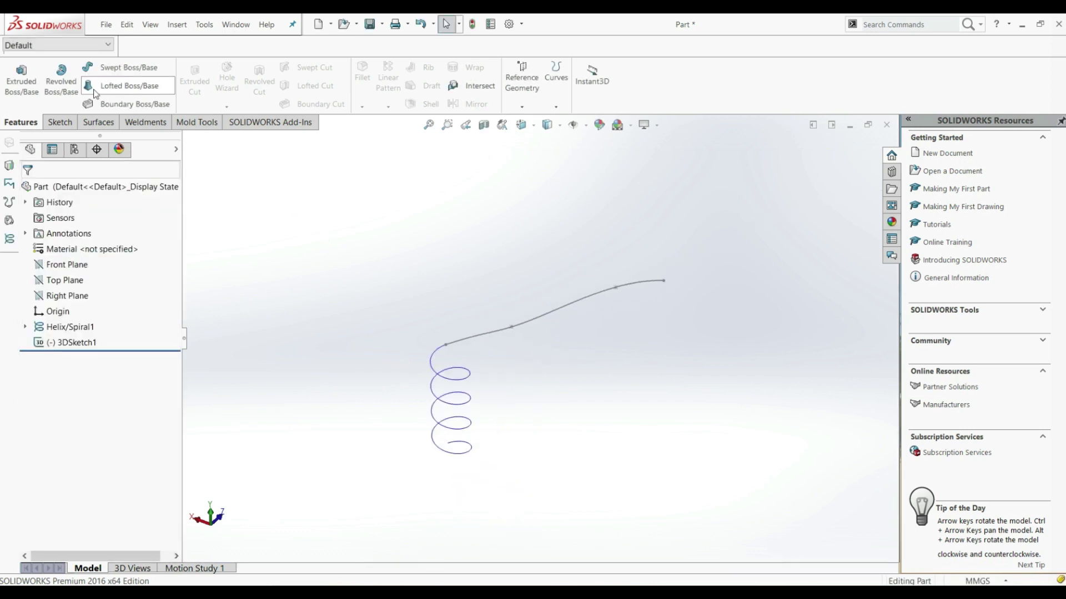
Step: Create CompCurve1 by joining 3DSketch1 and Helix/Spiral1 as a composite curve
{"action": "left_click", "coordinate": [563, 95]}
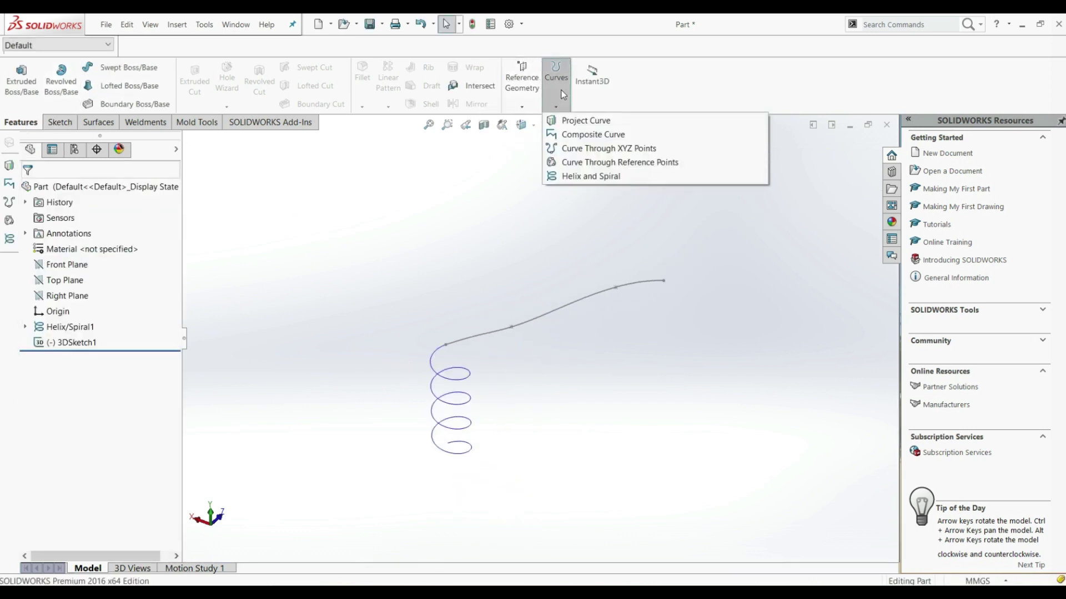
{"action": "left_click", "coordinate": [575, 137]}
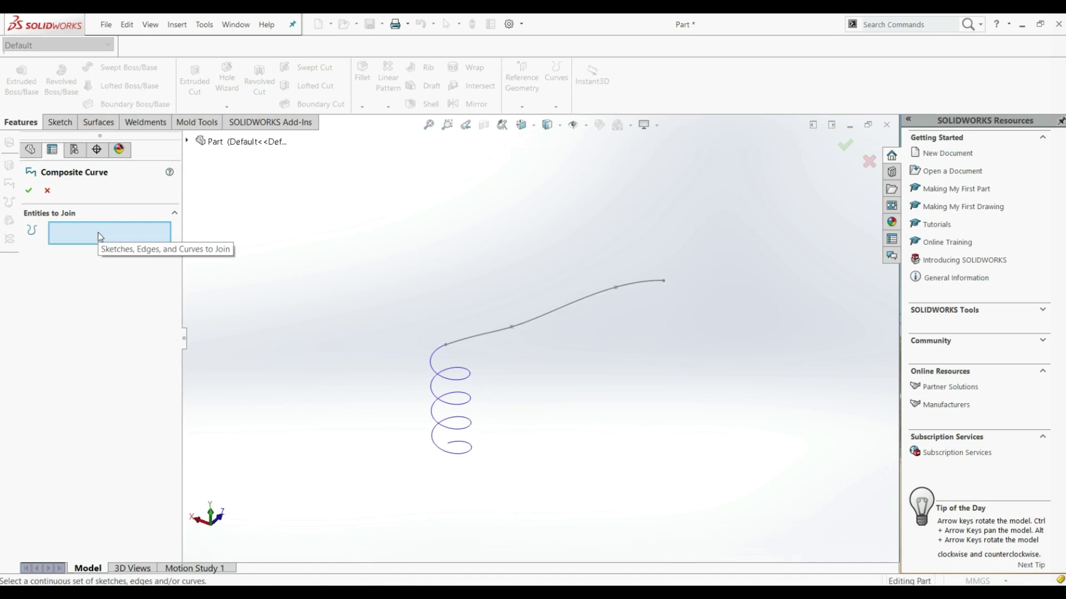
{"action": "scroll", "coordinate": [464, 357], "scroll_direction": "down", "scroll_amount": 2}
{"action": "left_click", "coordinate": [478, 330]}
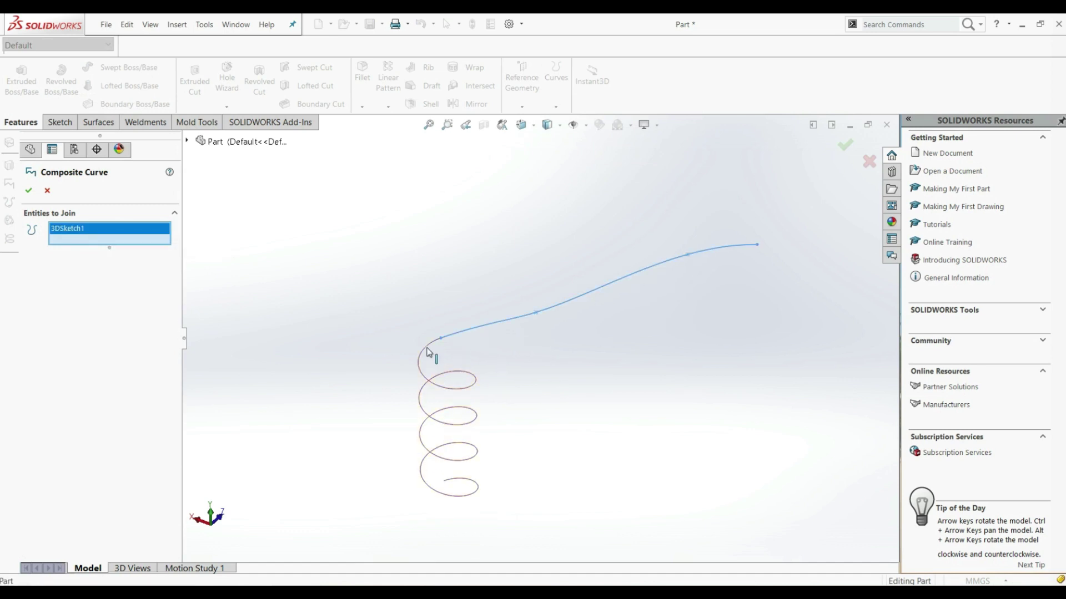
{"action": "left_click", "coordinate": [428, 352]}
{"action": "left_click", "coordinate": [28, 190]}
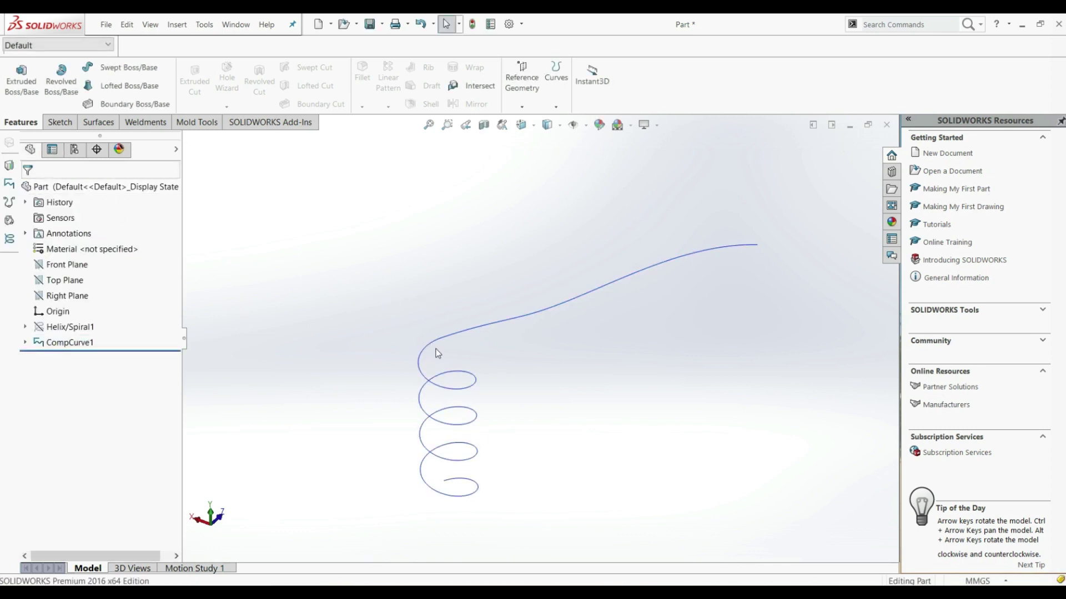
{"action": "scroll", "coordinate": [422, 356], "scroll_direction": "down", "scroll_amount": 3}
{"action": "scroll", "coordinate": [497, 358], "scroll_direction": "up", "scroll_amount": 3}
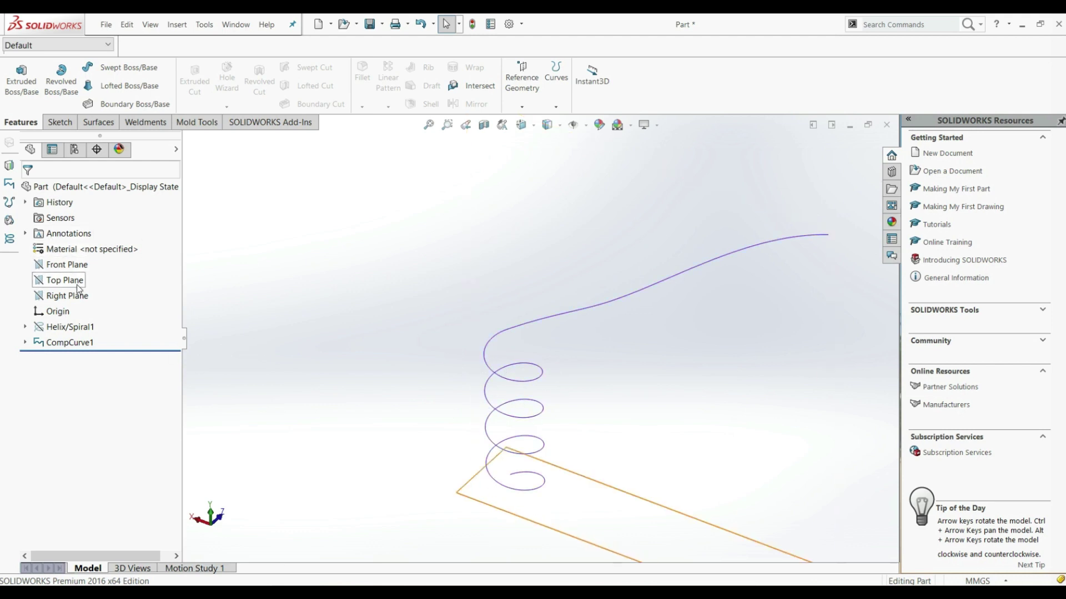
Step: Expand CompCurve1 in the tree to confirm it absorbed 3DSketch1
{"action": "left_click", "coordinate": [25, 342]}
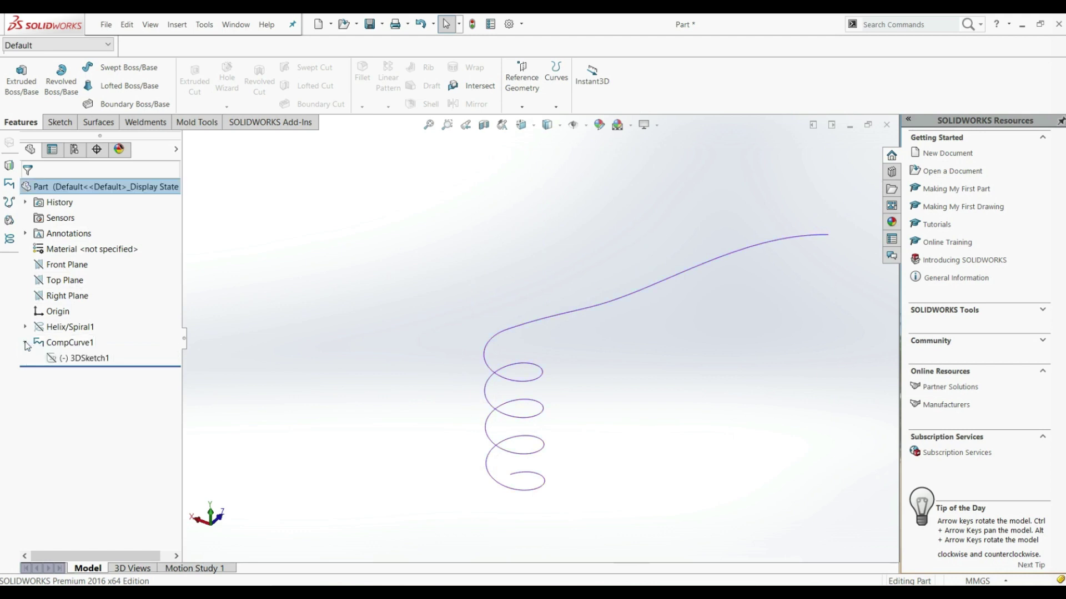
{"action": "left_click", "coordinate": [75, 359]}
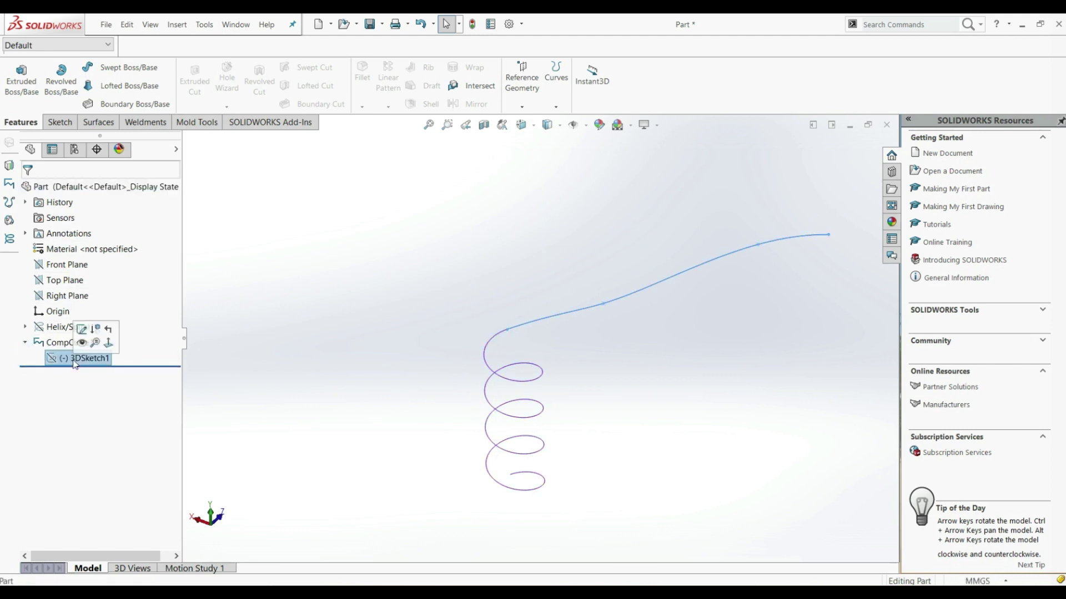
{"action": "left_click", "coordinate": [287, 364]}
{"action": "middle_click_drag", "start_coordinate": [607, 318], "coordinate": [548, 348], "text": "ctrl"}
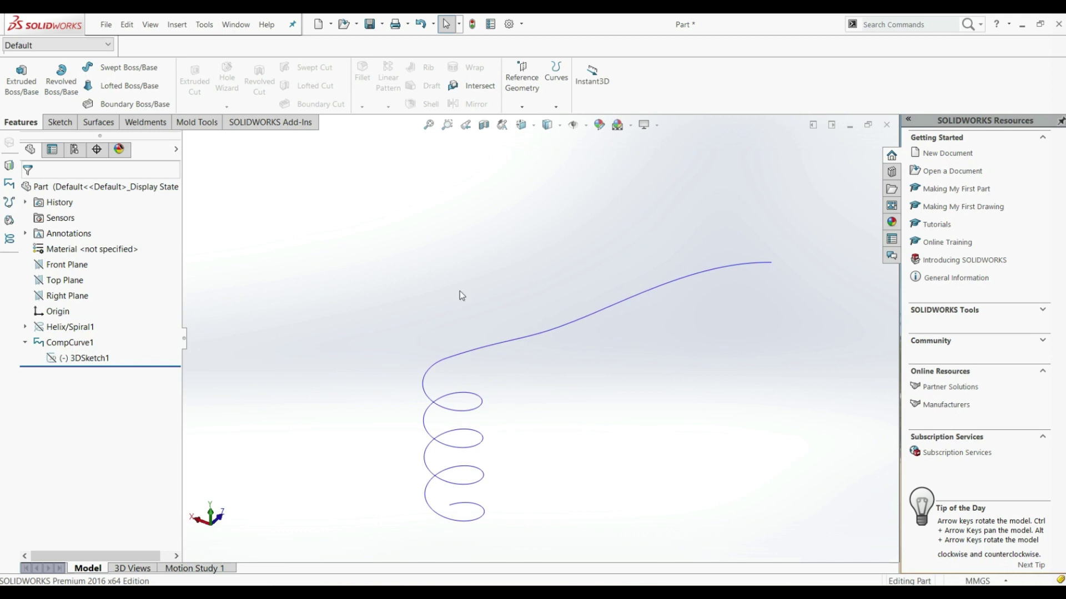
Step: Sweep a 50 mm circular profile along CompCurve1 to form the solid spring
{"action": "left_click", "coordinate": [109, 71]}
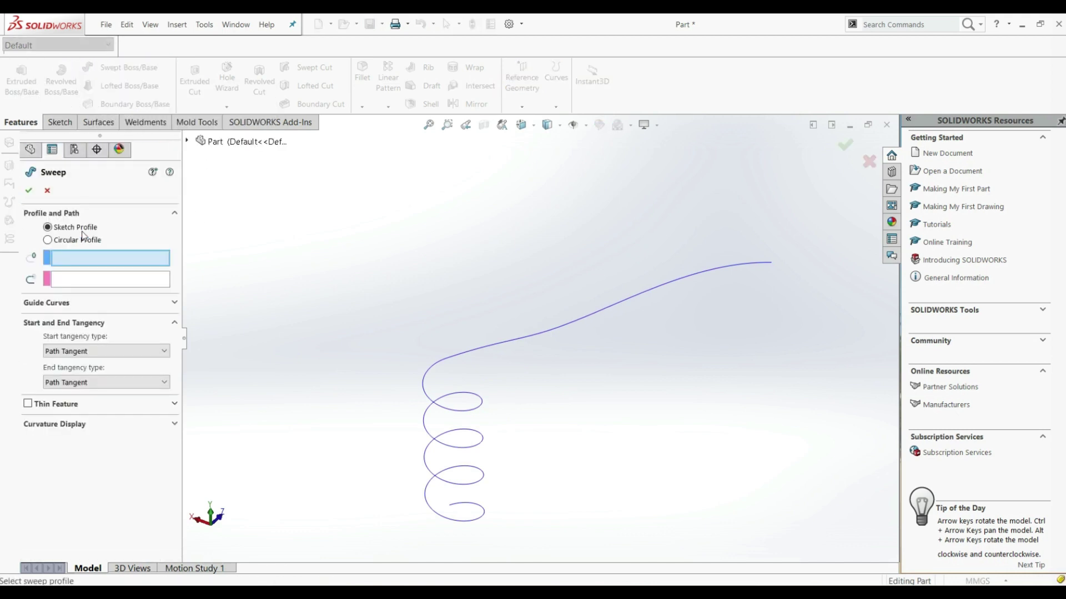
{"action": "left_click", "coordinate": [82, 241]}
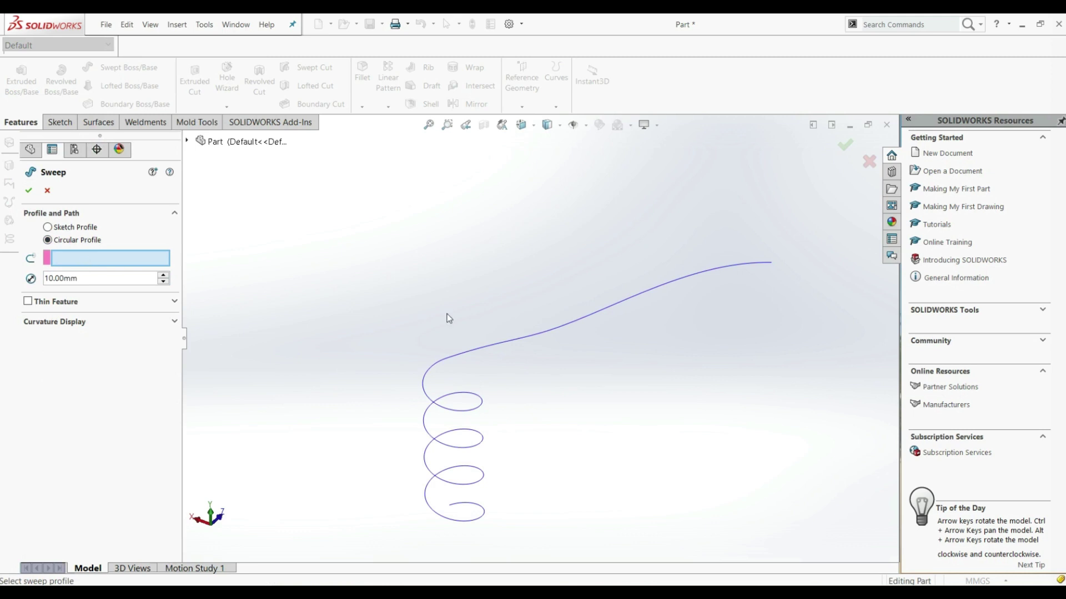
{"action": "left_click", "coordinate": [491, 346]}
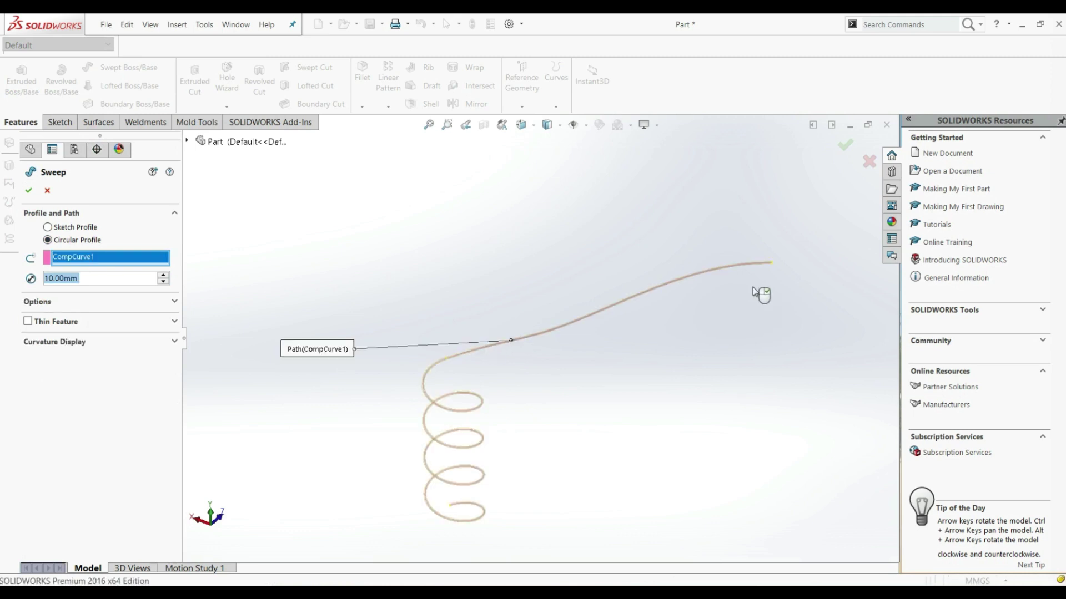
{"action": "left_click", "coordinate": [163, 276]}
{"action": "left_click", "coordinate": [163, 275]}
{"action": "left_click", "coordinate": [163, 276]}
{"action": "left_click", "coordinate": [164, 276]}
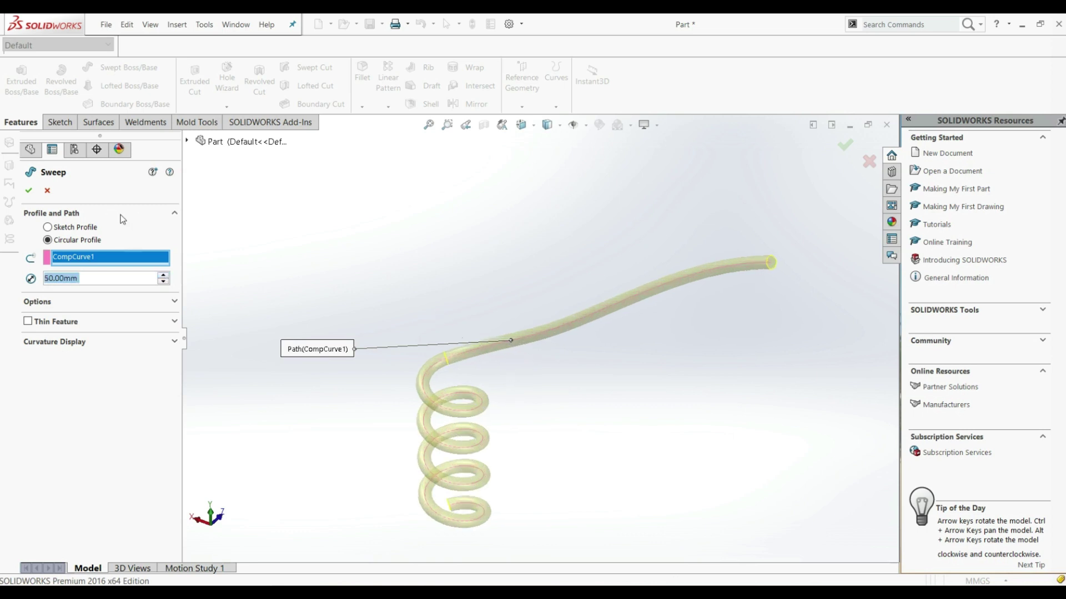
{"action": "left_click", "coordinate": [29, 191]}
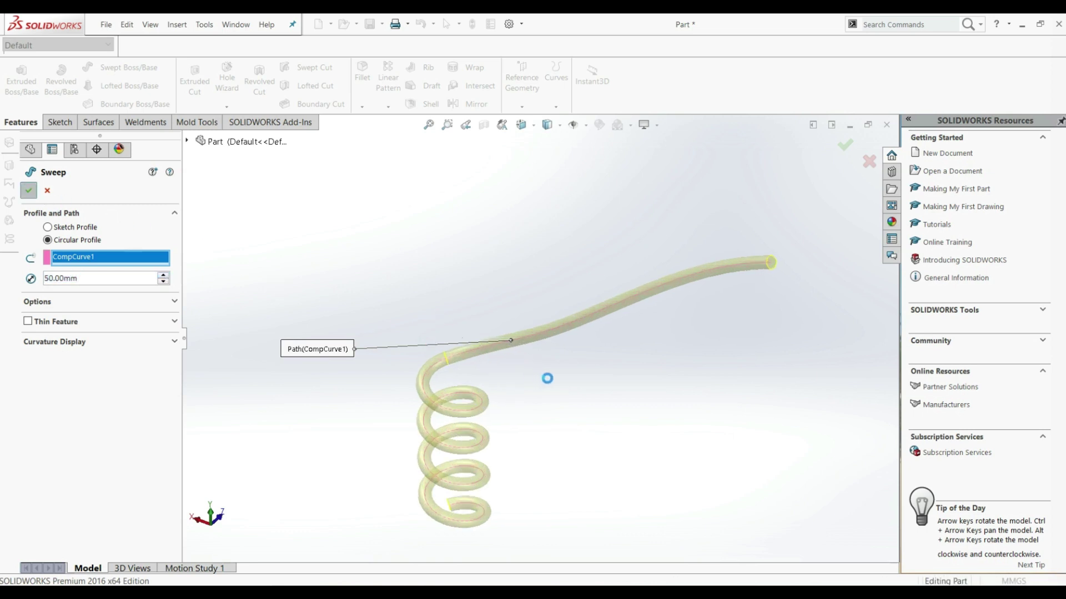
{"action": "scroll", "coordinate": [504, 442], "scroll_direction": "down", "scroll_amount": 2}
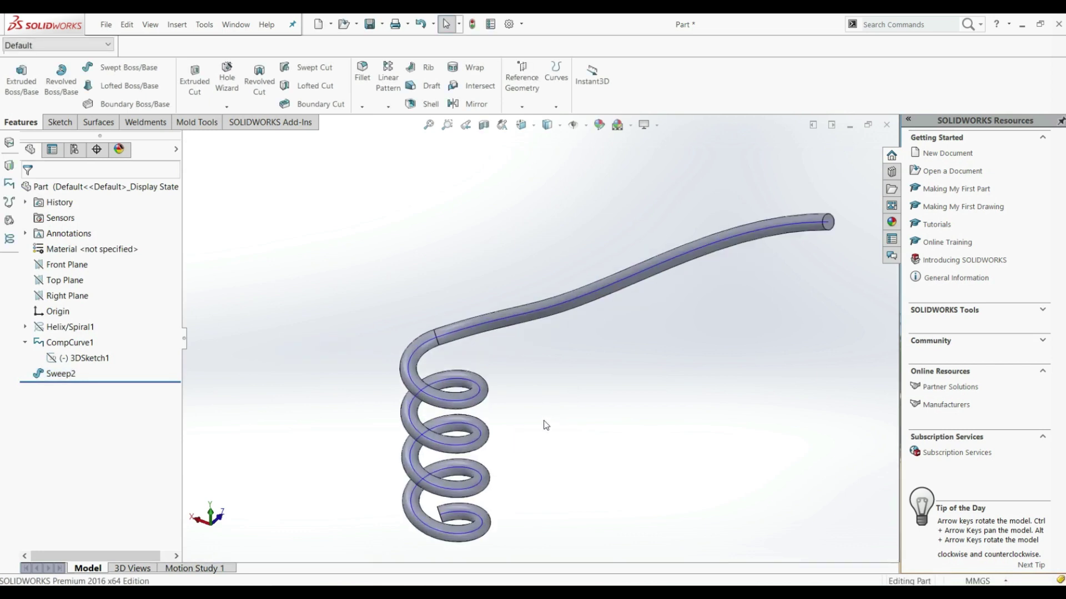
Step: Hide CompCurve1 and orbit to view the finished spring
{"action": "left_click", "coordinate": [470, 335]}
{"action": "left_click", "coordinate": [505, 301]}
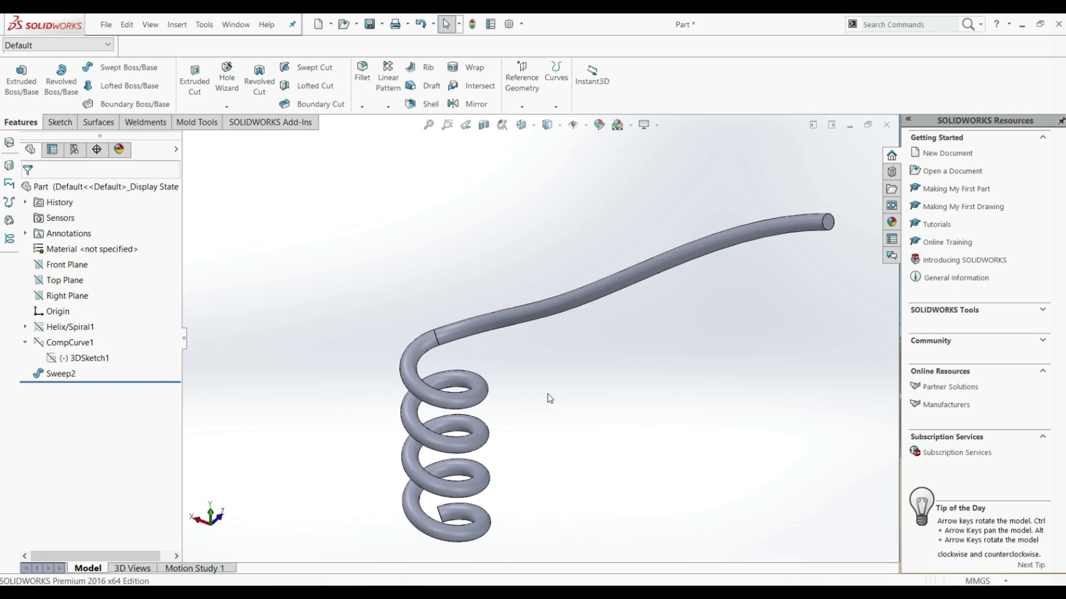
{"action": "middle_click_drag", "start_coordinate": [521, 468], "coordinate": [557, 340]}
{"action": "scroll", "coordinate": [561, 403], "scroll_direction": "up", "scroll_amount": 1}
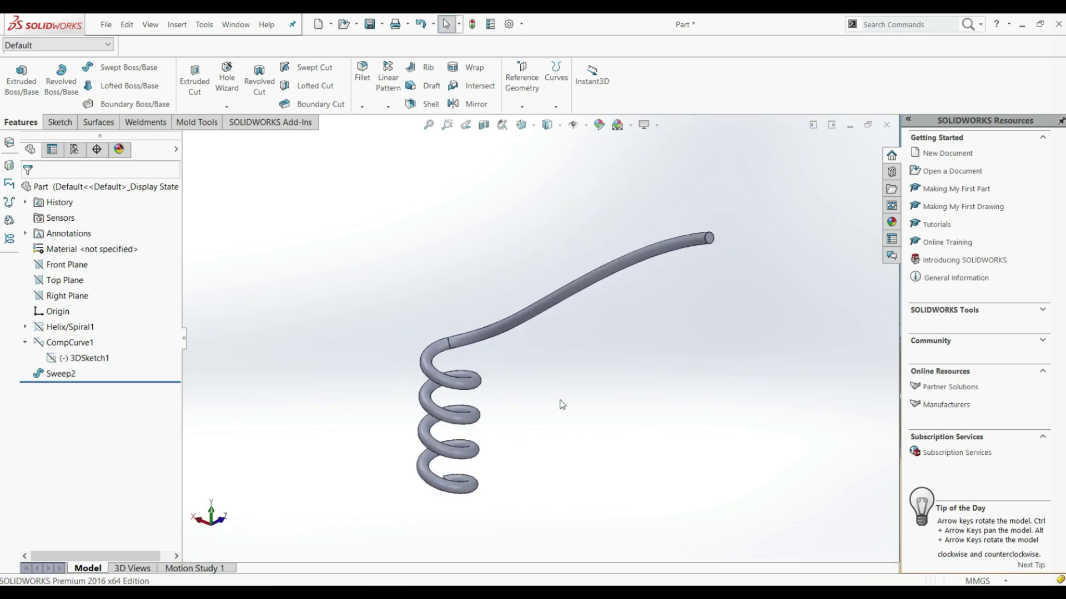